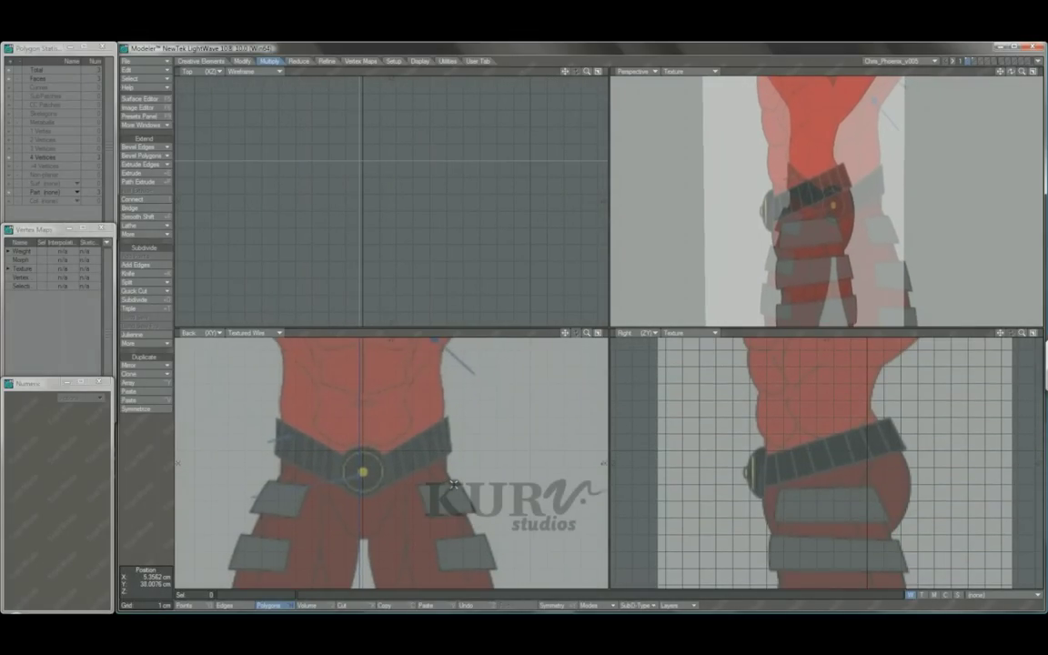
Examine the front and side reference images of the character at the waist, head, shoulders and belt
{"action": "key", "text": "a"}
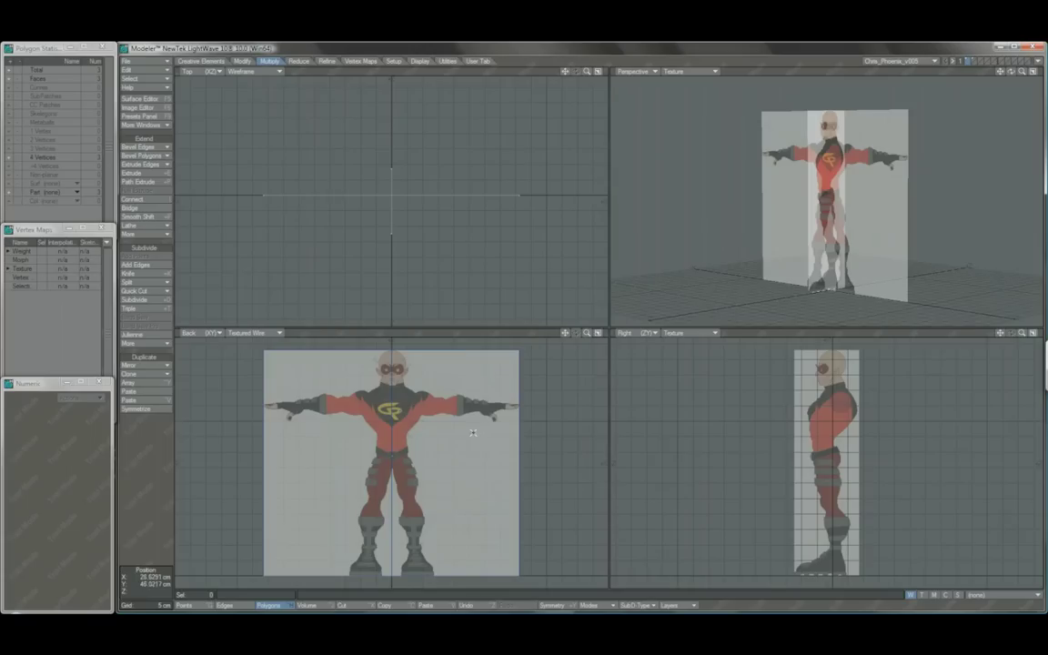
{"action": "left_click_drag", "start_coordinate": [409, 427], "coordinate": [410, 457], "text": "ctrl+alt"}
{"action": "scroll", "coordinate": [405, 457], "scroll_direction": "up", "scroll_amount": 3}
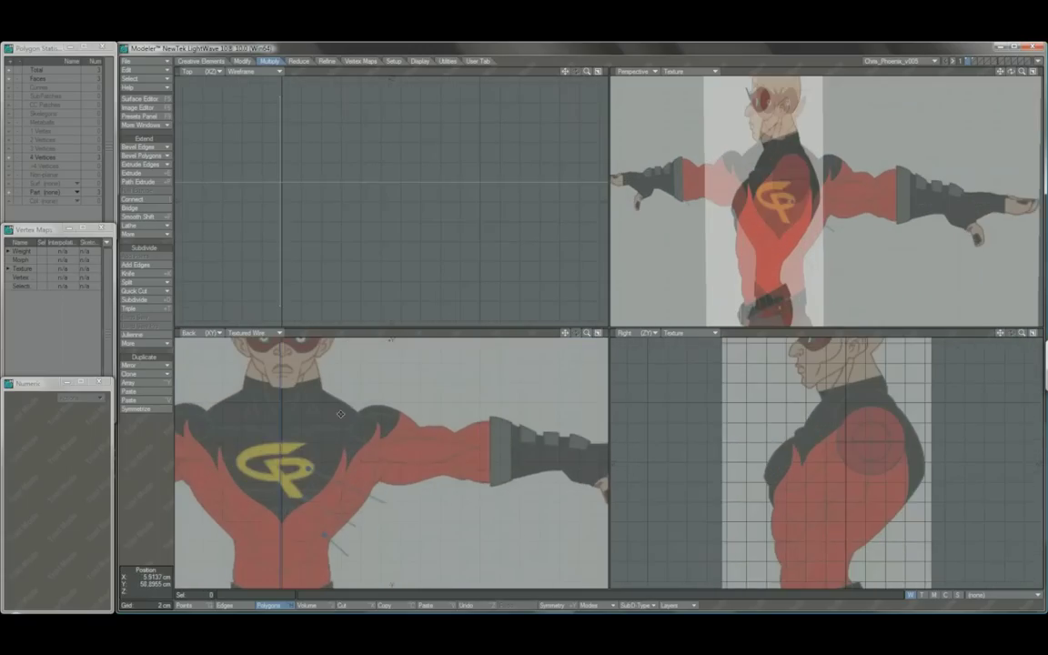
{"action": "scroll", "coordinate": [355, 409], "scroll_direction": "up", "scroll_amount": 3}
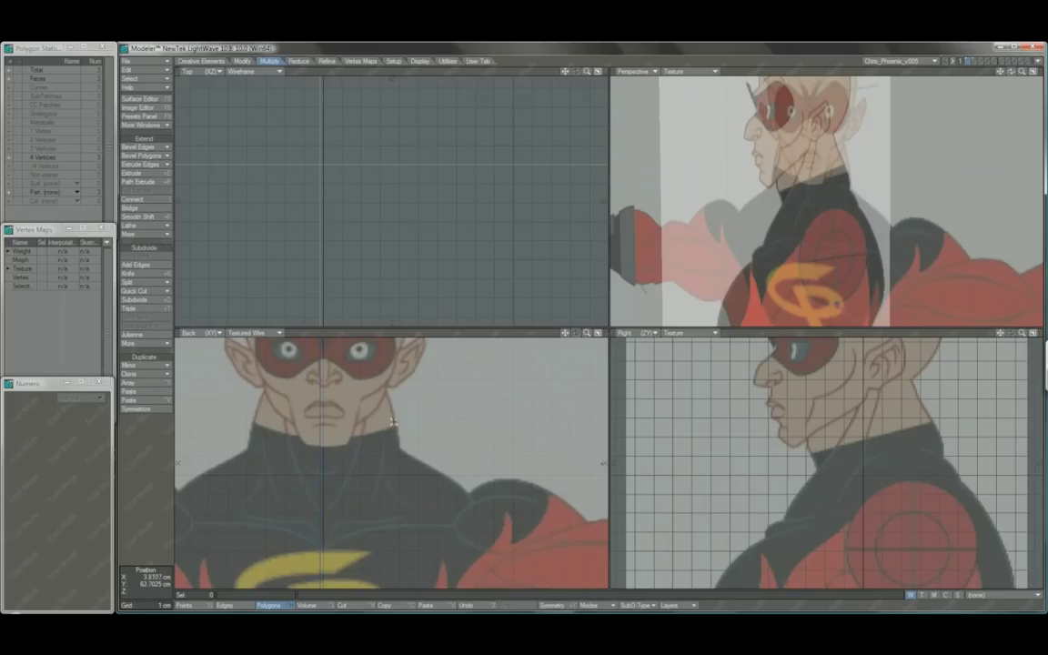
{"action": "left_click_drag", "start_coordinate": [405, 456], "coordinate": [394, 451], "text": "alt"}
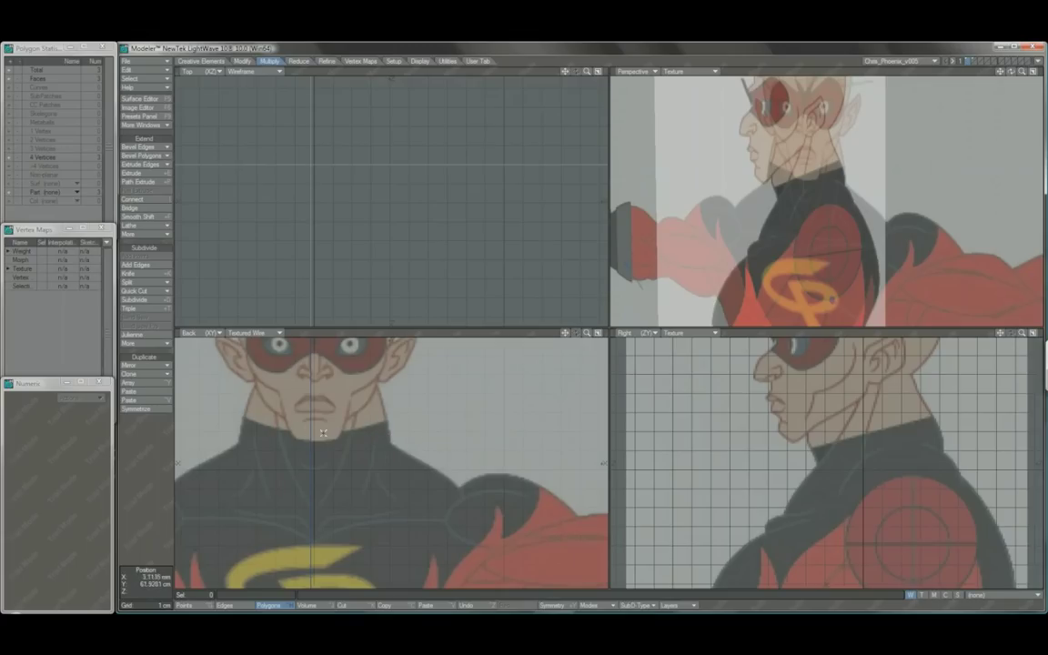
{"action": "key", "text": "a"}
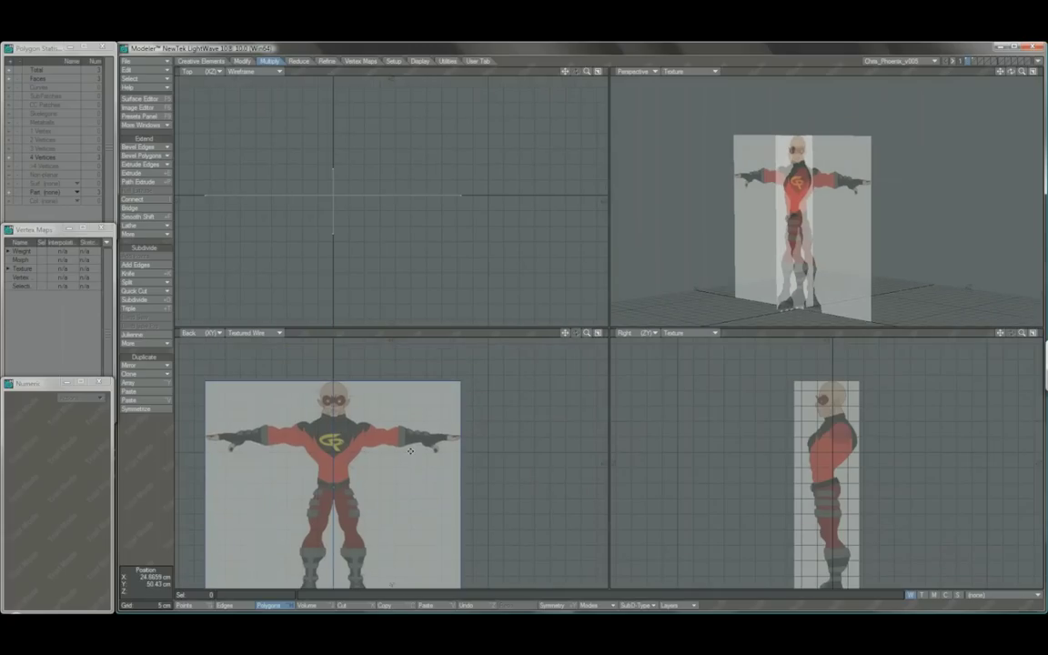
{"action": "scroll", "coordinate": [384, 443], "scroll_direction": "up", "scroll_amount": 5}
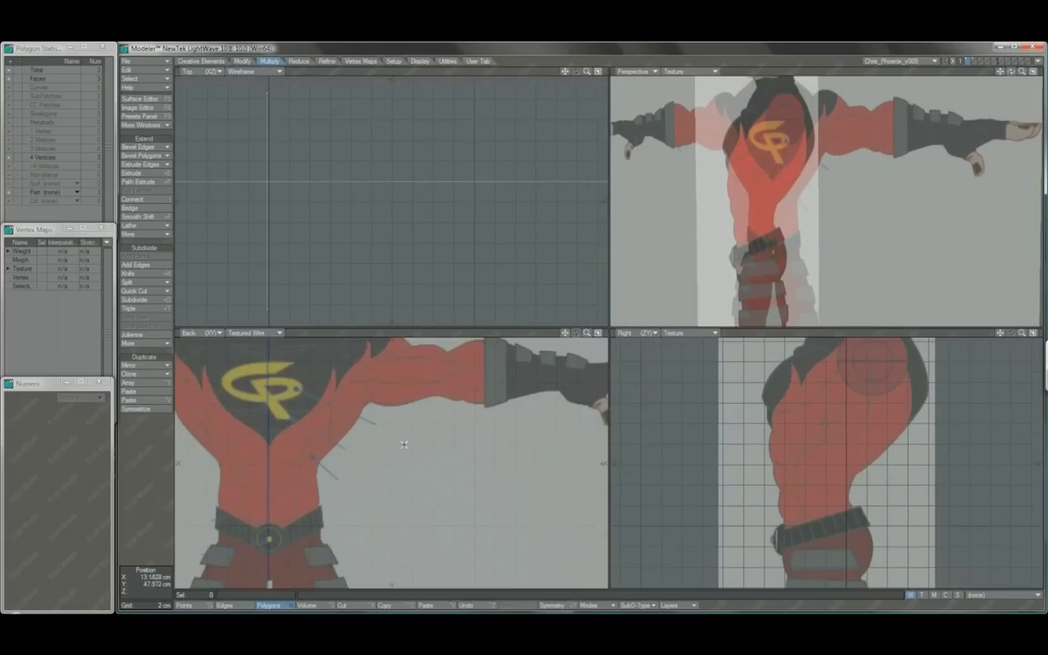
{"action": "left_click_drag", "start_coordinate": [411, 485], "coordinate": [417, 424], "text": "alt"}
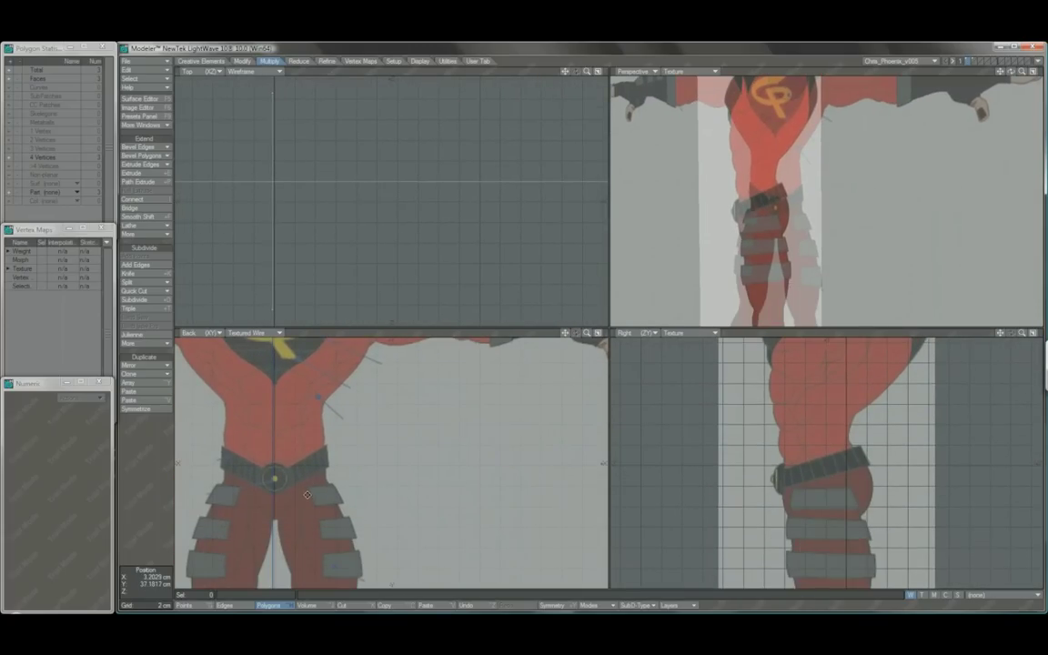
{"action": "scroll", "coordinate": [307, 494], "scroll_direction": "up", "scroll_amount": 3}
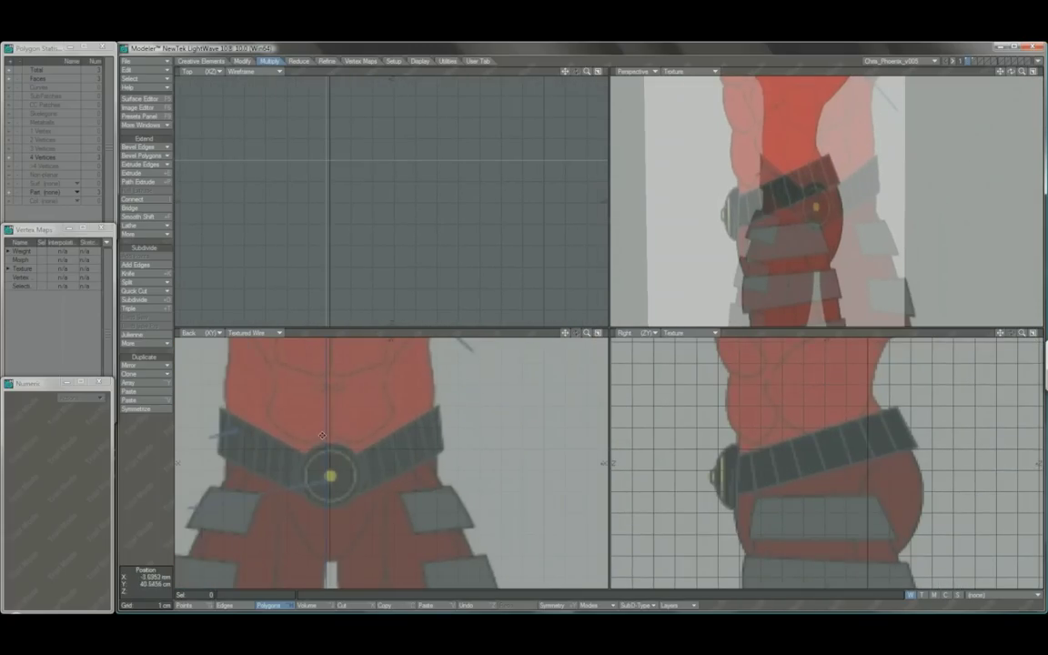
{"action": "left_click_drag", "start_coordinate": [323, 435], "coordinate": [331, 450], "text": "alt"}
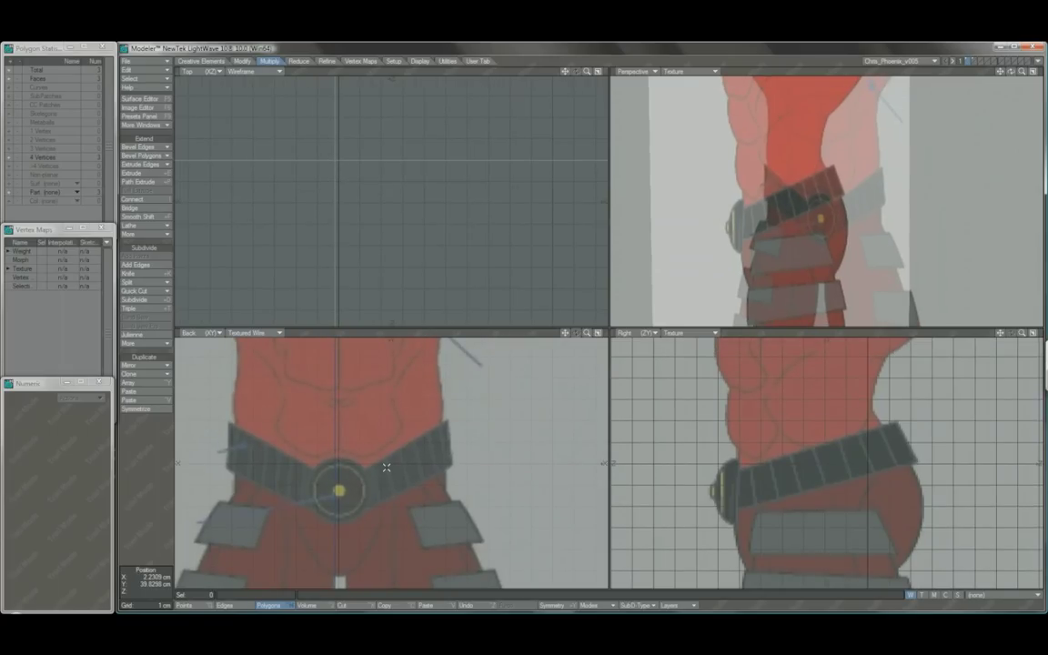
{"action": "middle_click_drag", "start_coordinate": [422, 497], "coordinate": [411, 452]}
Examine the reference images' legs, boots and extended arm, finishing on the belt and thigh armor
{"action": "key", "text": "a"}
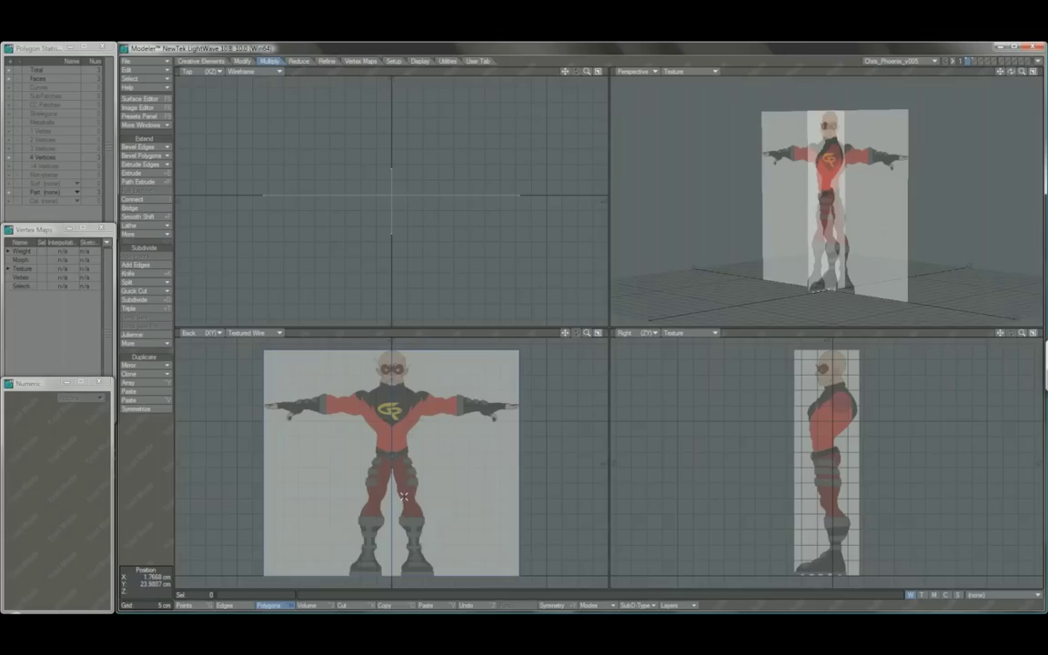
{"action": "scroll", "coordinate": [399, 474], "scroll_direction": "up", "scroll_amount": 5}
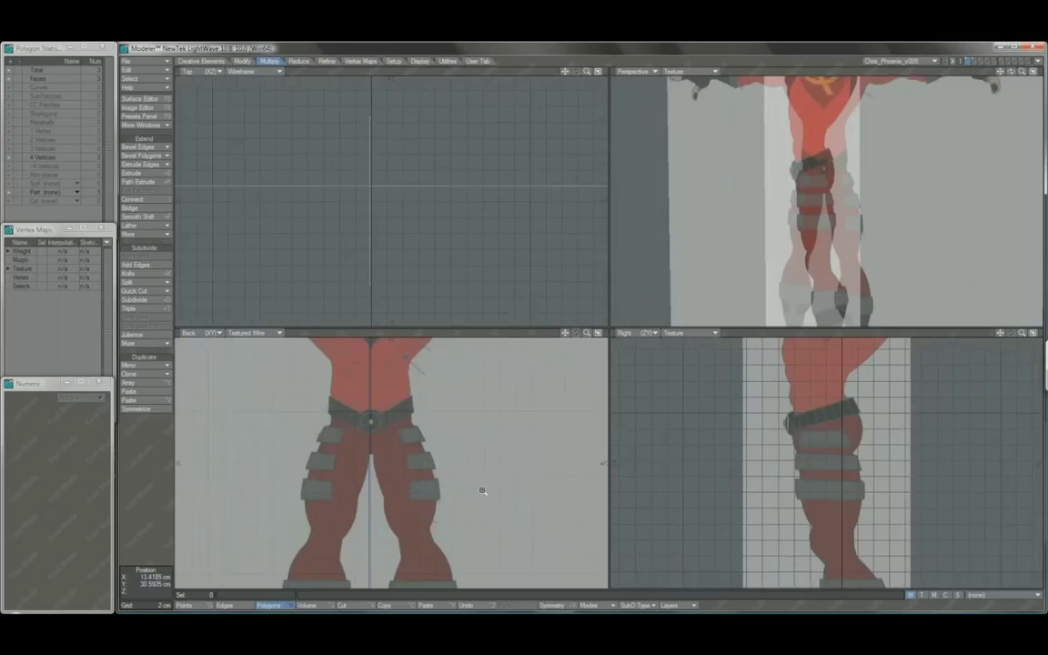
{"action": "left_click_drag", "start_coordinate": [404, 504], "coordinate": [391, 449], "text": "alt"}
{"action": "middle_click_drag", "start_coordinate": [398, 515], "coordinate": [400, 489]}
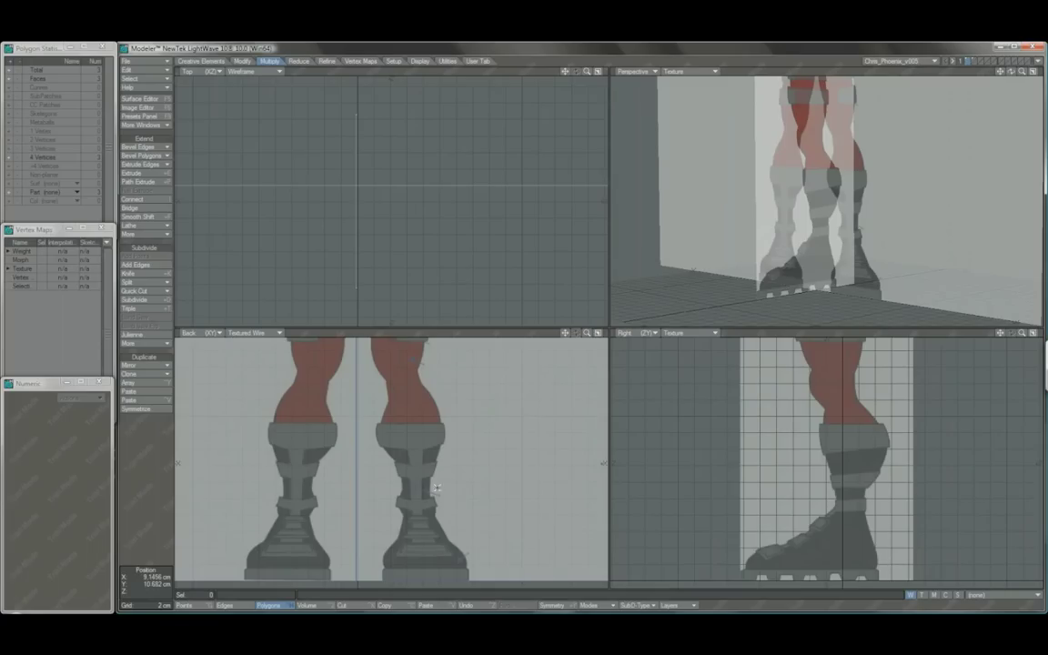
{"action": "key", "text": "a"}
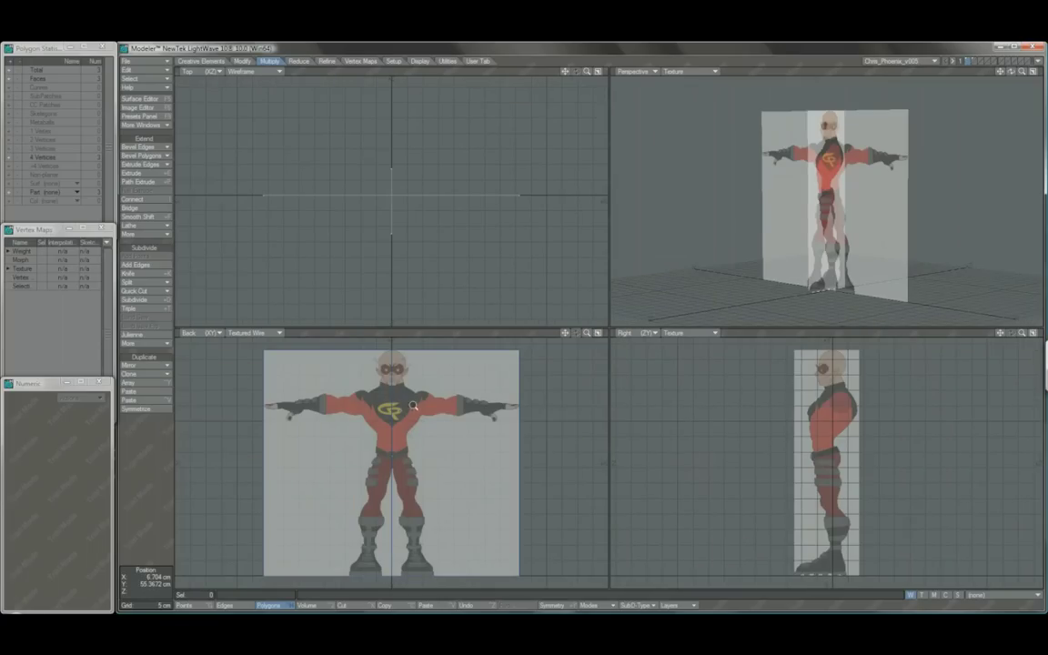
{"action": "key", "text": "."}
{"action": "left_click_drag", "start_coordinate": [554, 440], "coordinate": [541, 467], "text": "alt+shift"}
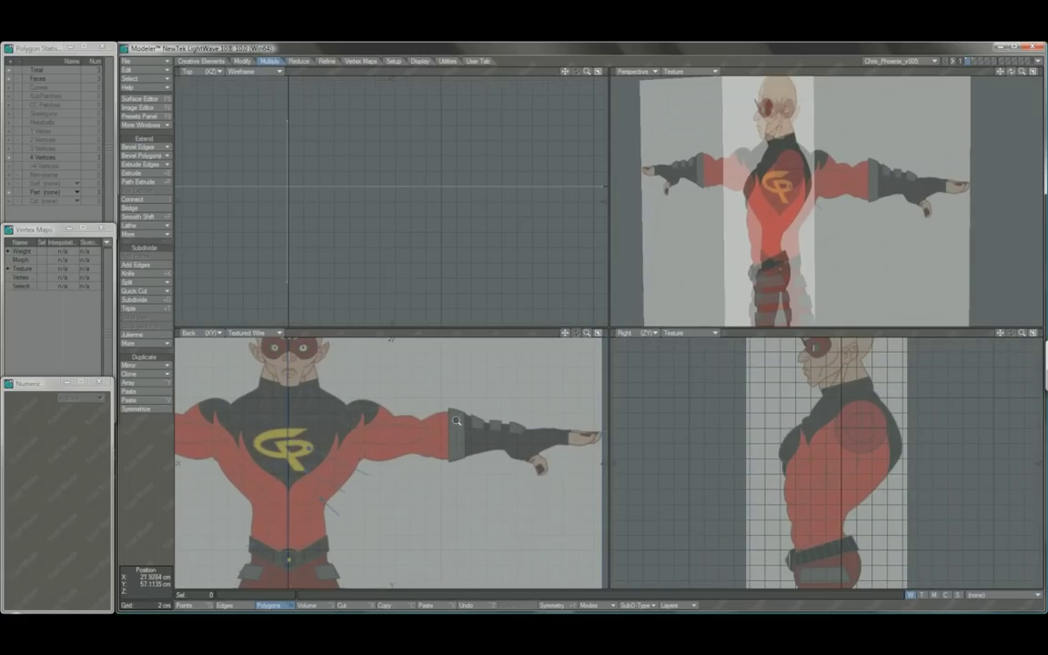
{"action": "key", "text": "."}
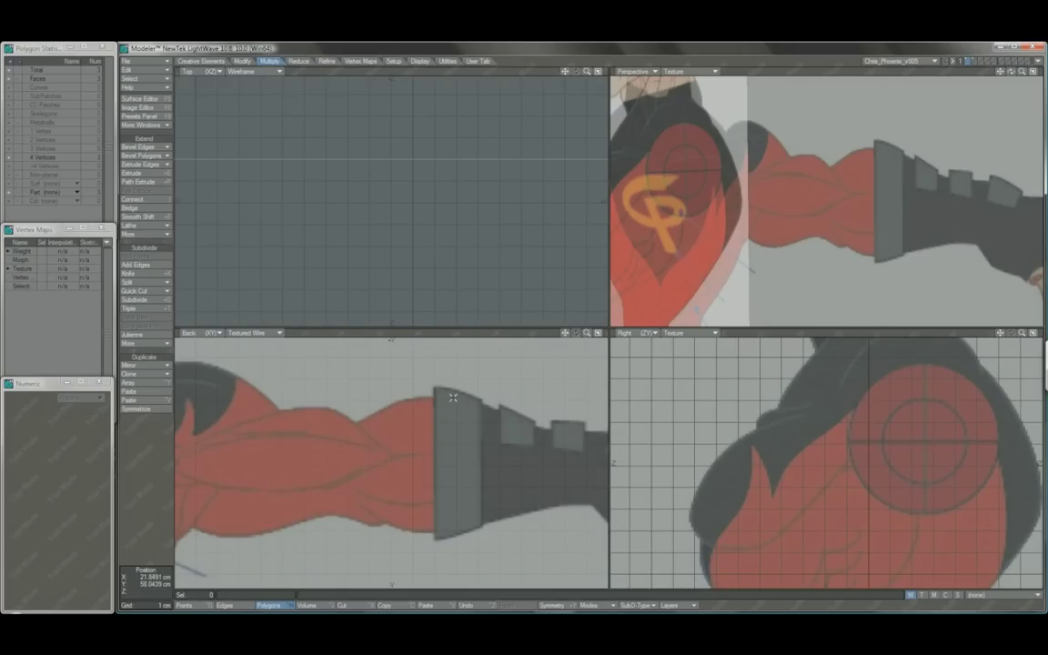
{"action": "left_click_drag", "start_coordinate": [351, 461], "coordinate": [545, 314], "text": "alt"}
{"action": "left_click_drag", "start_coordinate": [235, 578], "coordinate": [427, 443], "text": "alt"}
{"action": "scroll", "coordinate": [426, 443], "scroll_direction": "down", "scroll_amount": 2}
{"action": "left_click_drag", "start_coordinate": [417, 501], "coordinate": [398, 478], "text": "alt"}
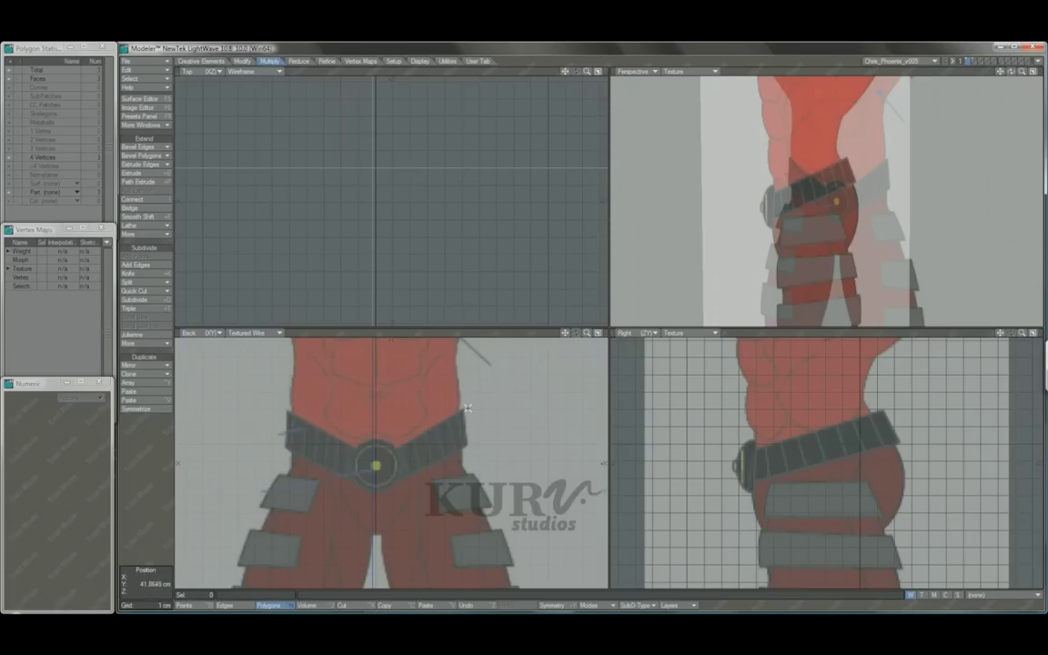
{"action": "left_click_drag", "start_coordinate": [418, 515], "coordinate": [404, 527], "text": "alt"}
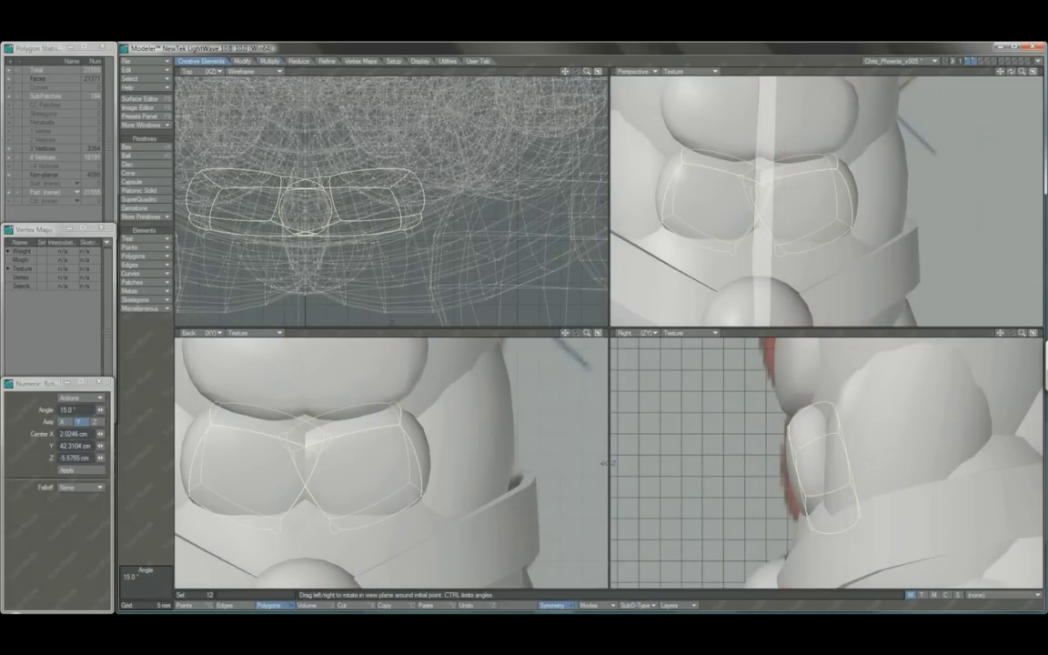
Finish rotating the lower abdominal shapes, deselect them and display the whole figure in all views
{"action": "key", "text": "space"}
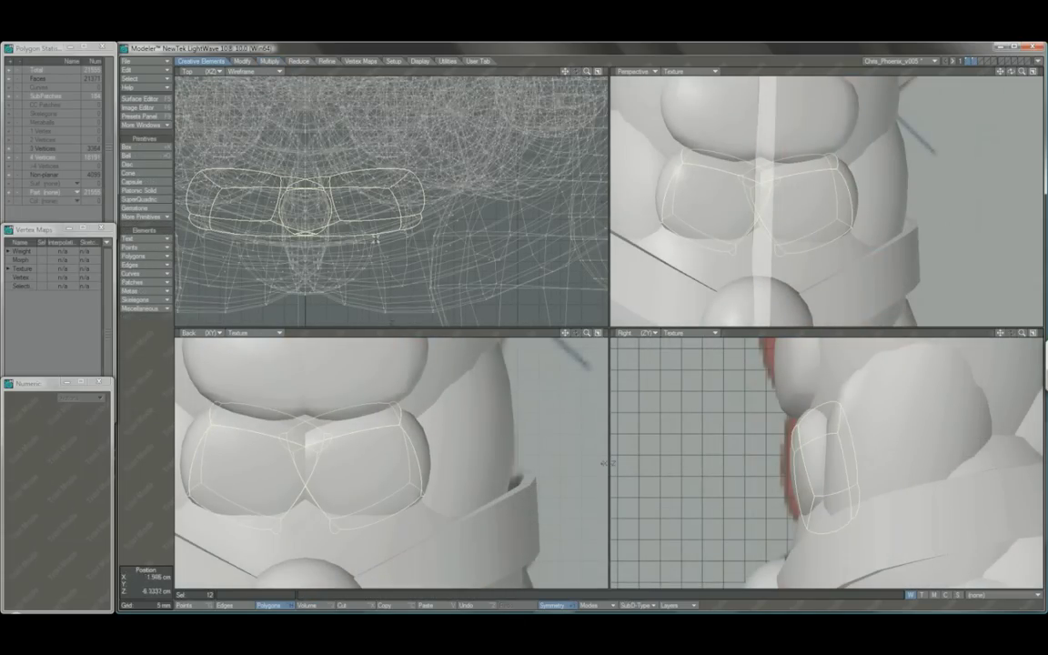
{"action": "left_click", "coordinate": [140, 402]}
{"action": "key", "text": "a"}
{"action": "left_click_drag", "start_coordinate": [716, 222], "coordinate": [746, 180], "text": "alt"}
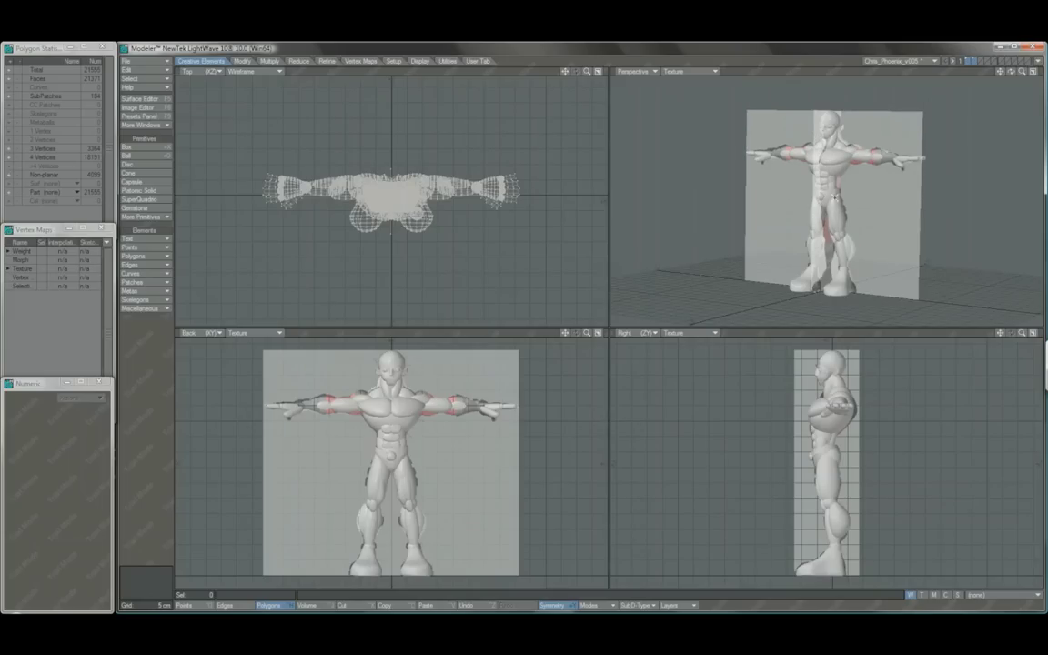
{"action": "key", "text": "g"}
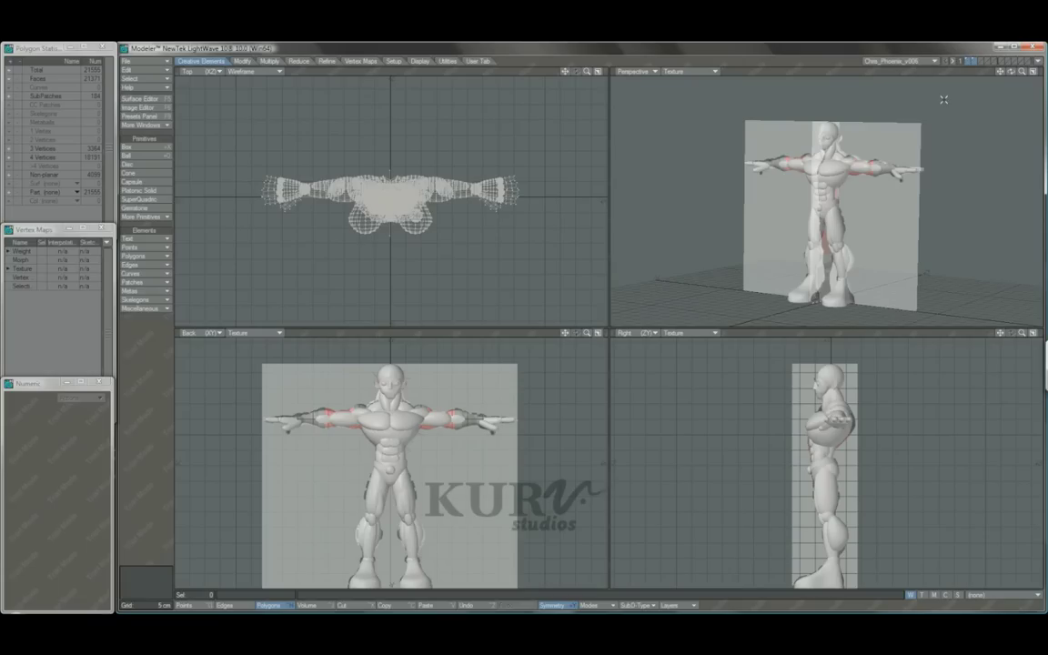
Check the saved Chris_Phoenix object versions in the Load Object dialog and cancel without loading one
{"action": "key", "text": "ctrl+o"}
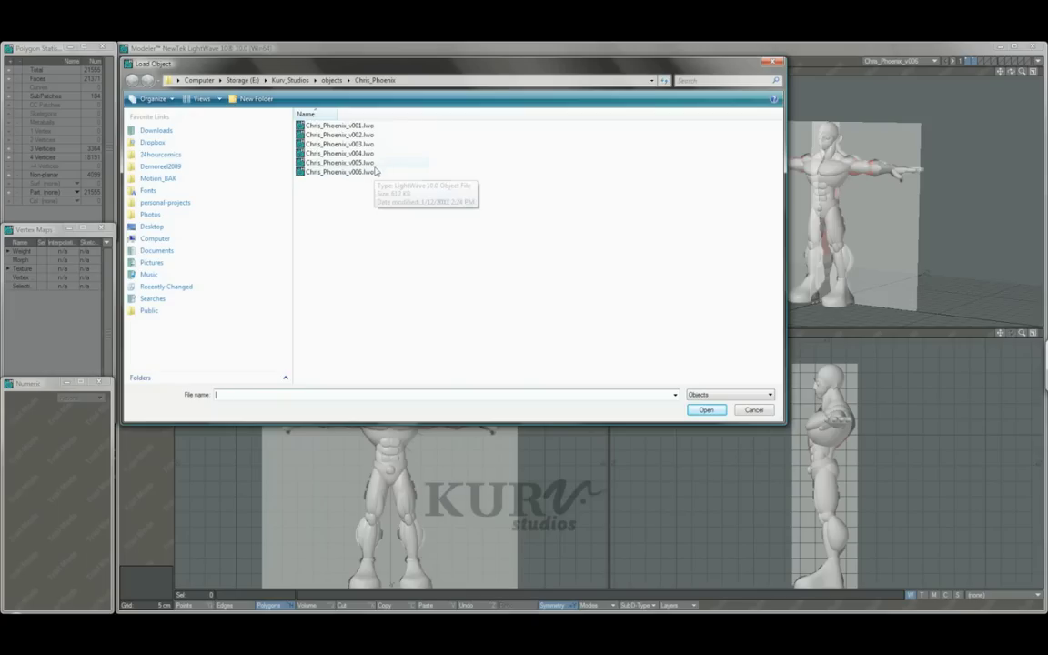
{"action": "left_click", "coordinate": [759, 411]}
Examine the base mesh's torso, arms and legs from several angles, with the reference images hidden
{"action": "scroll", "coordinate": [835, 208], "scroll_direction": "up", "scroll_amount": 3}
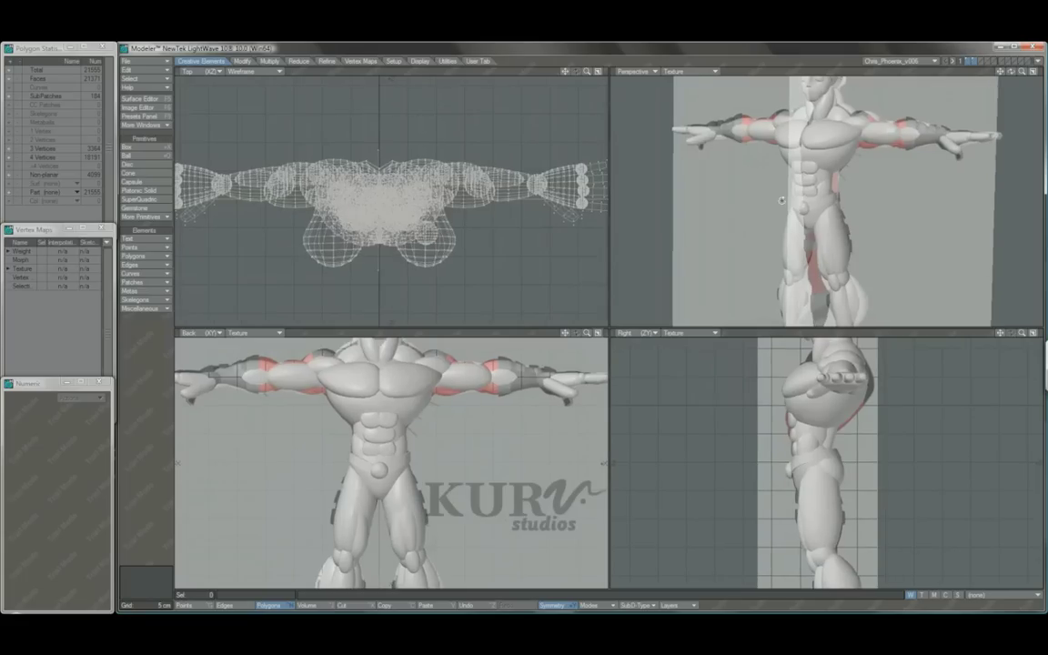
{"action": "left_click_drag", "start_coordinate": [851, 189], "coordinate": [889, 183], "text": "alt"}
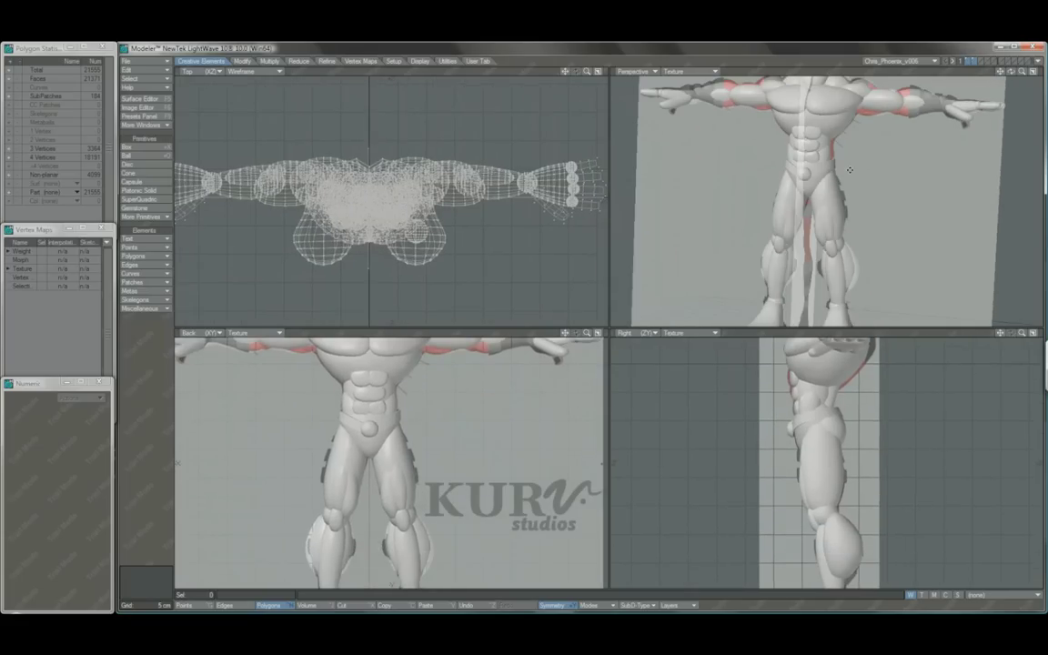
{"action": "key", "text": "a"}
{"action": "key", "text": "a"}
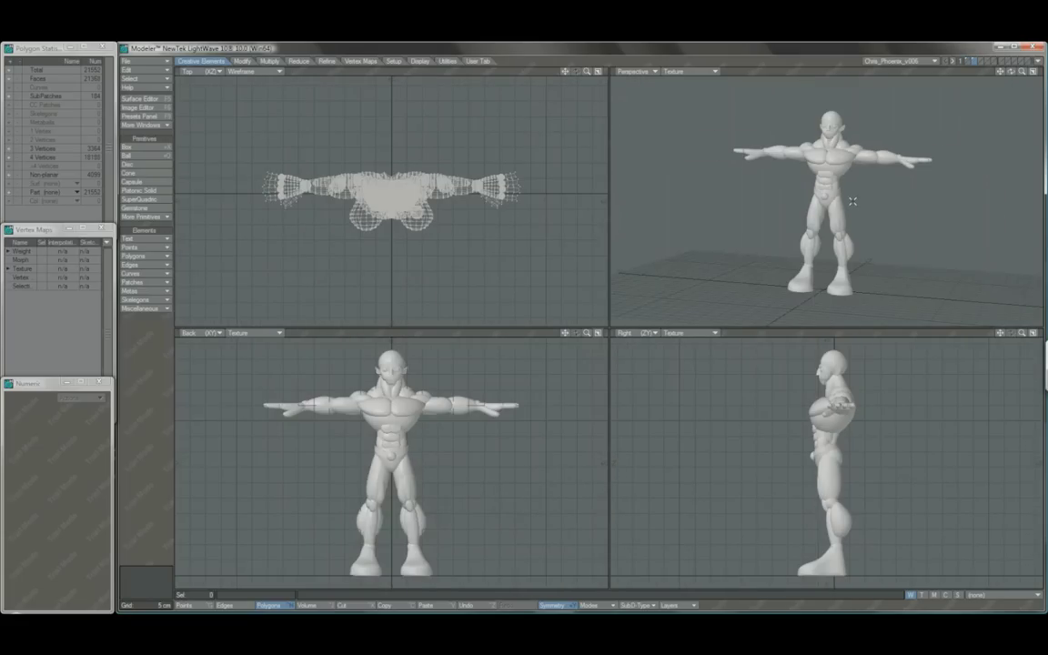
{"action": "left_click_drag", "start_coordinate": [864, 188], "coordinate": [824, 187], "text": "alt"}
{"action": "key", "text": "period"}
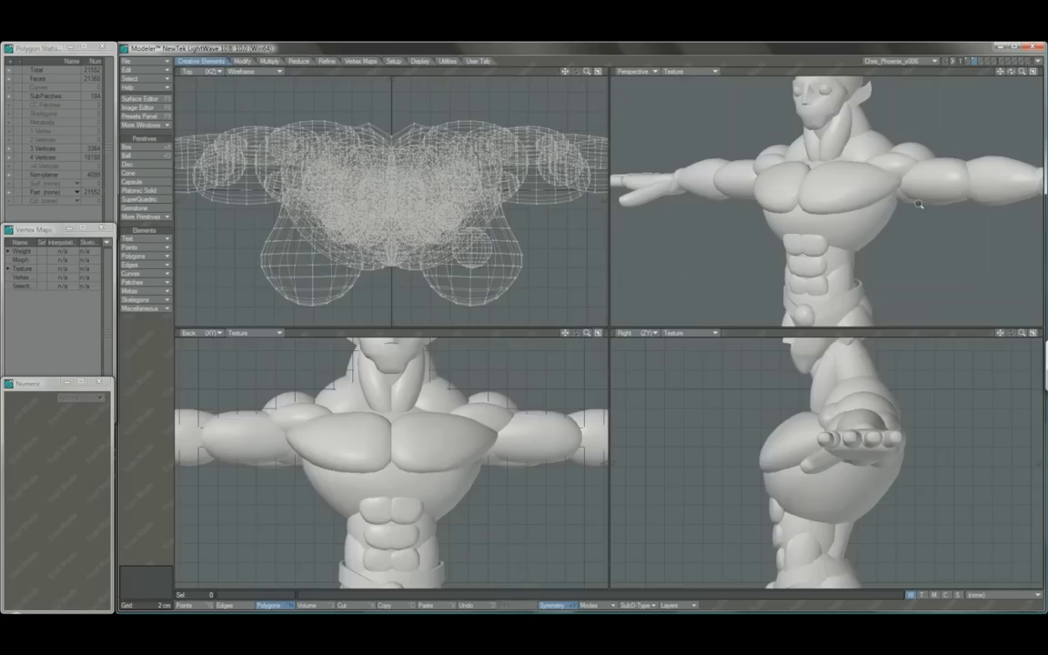
{"action": "key", "text": "period"}
{"action": "left_click_drag", "start_coordinate": [806, 225], "coordinate": [810, 184], "text": "alt"}
{"action": "left_click_drag", "start_coordinate": [810, 184], "coordinate": [766, 186], "text": "alt"}
{"action": "key", "text": "a"}
{"action": "left_click_drag", "start_coordinate": [766, 186], "coordinate": [896, 209], "text": "ctrl+alt"}
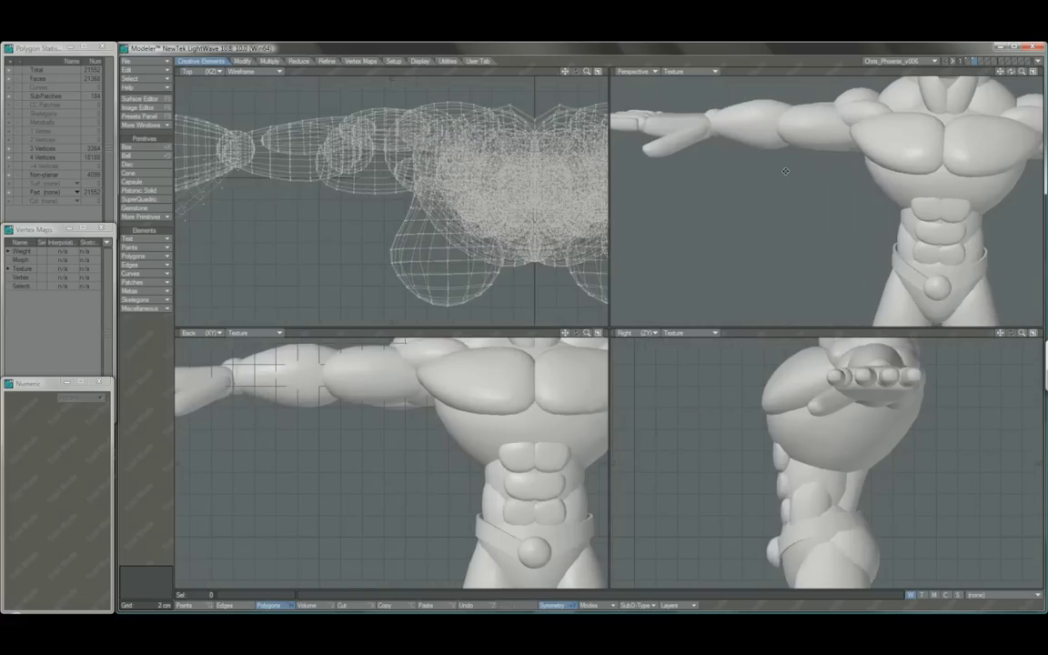
Select all connected polygons of the hand's four fingers and thumb
{"action": "left_click_drag", "start_coordinate": [785, 169], "coordinate": [812, 238], "text": "alt+shift"}
{"action": "left_click_drag", "start_coordinate": [433, 220], "coordinate": [215, 221], "text": "alt+shift"}
{"action": "left_click_drag", "start_coordinate": [548, 181], "coordinate": [264, 196], "text": "alt+shift"}
{"action": "left_click_drag", "start_coordinate": [456, 133], "coordinate": [437, 246]}
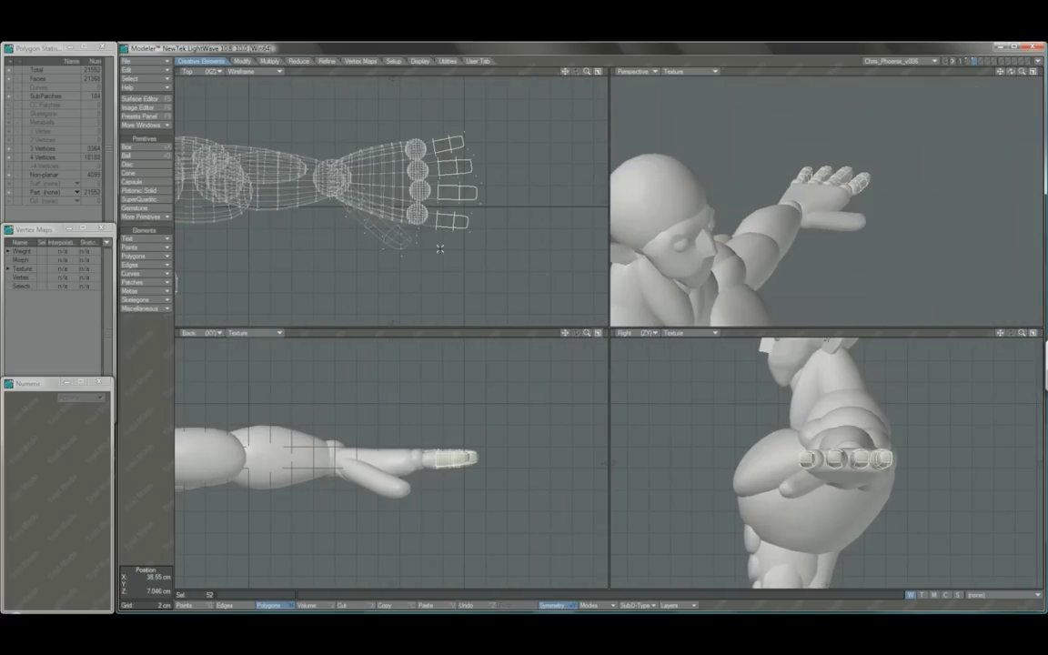
{"action": "left_click_drag", "start_coordinate": [375, 226], "coordinate": [401, 243], "text": "shift"}
{"action": "key", "text": "]"}
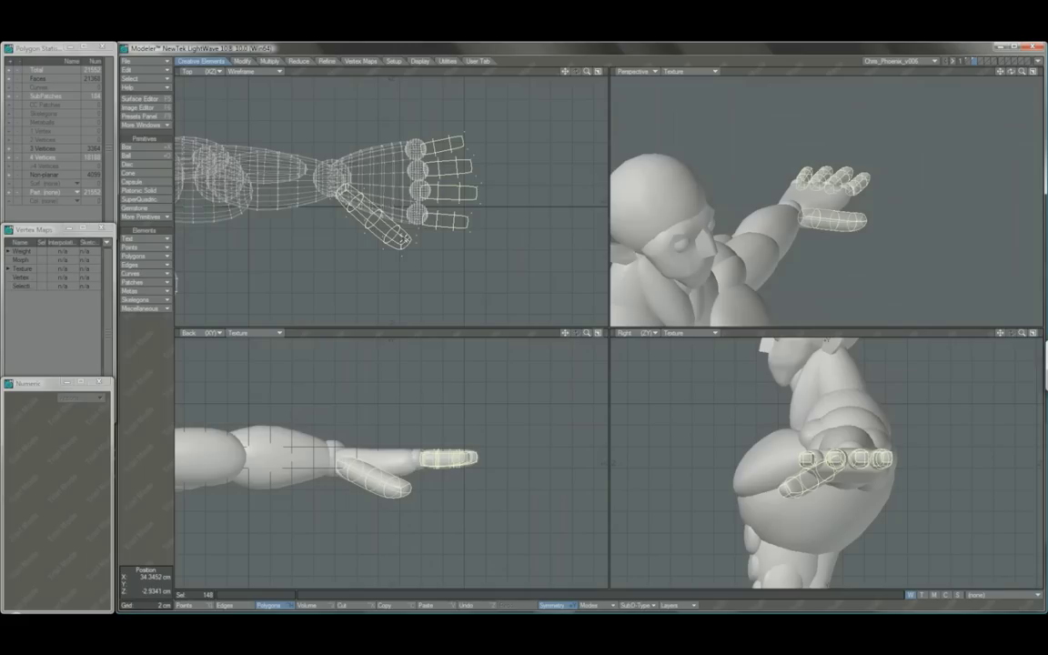
Try freezing the selected finger and thumb subpatches at the current subdivision level, and undo the freeze
{"action": "key", "text": "ctrl+d"}
{"action": "left_click", "coordinate": [139, 387]}
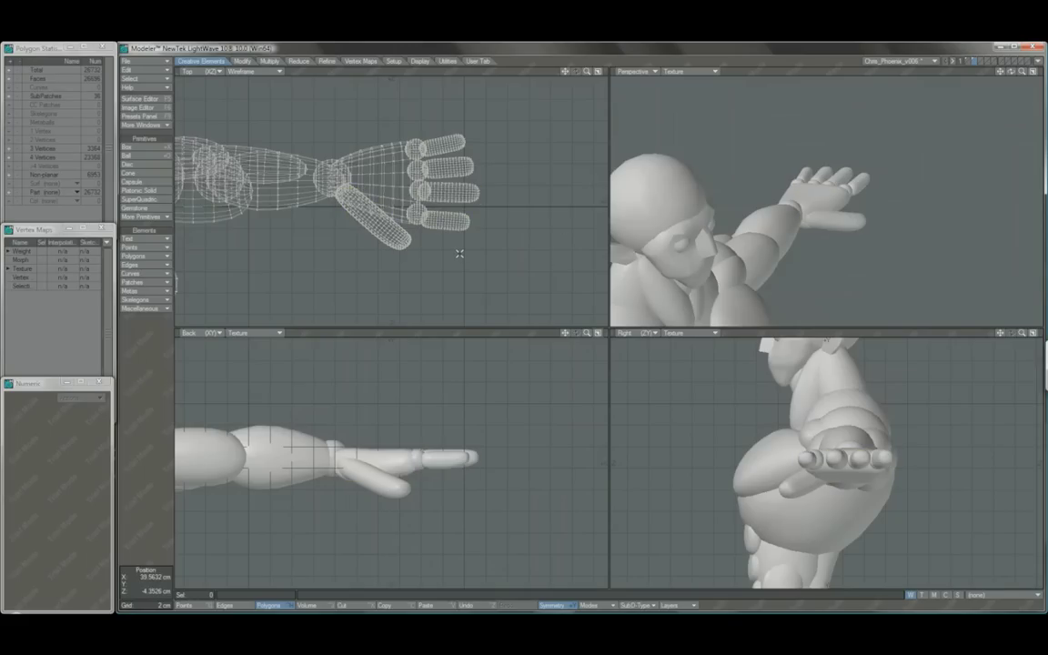
{"action": "key", "text": "u"}
Set Subpatch Divisions to 3 in the General Options and freeze the selected fingers and thumb into polygons
{"action": "key", "text": "o"}
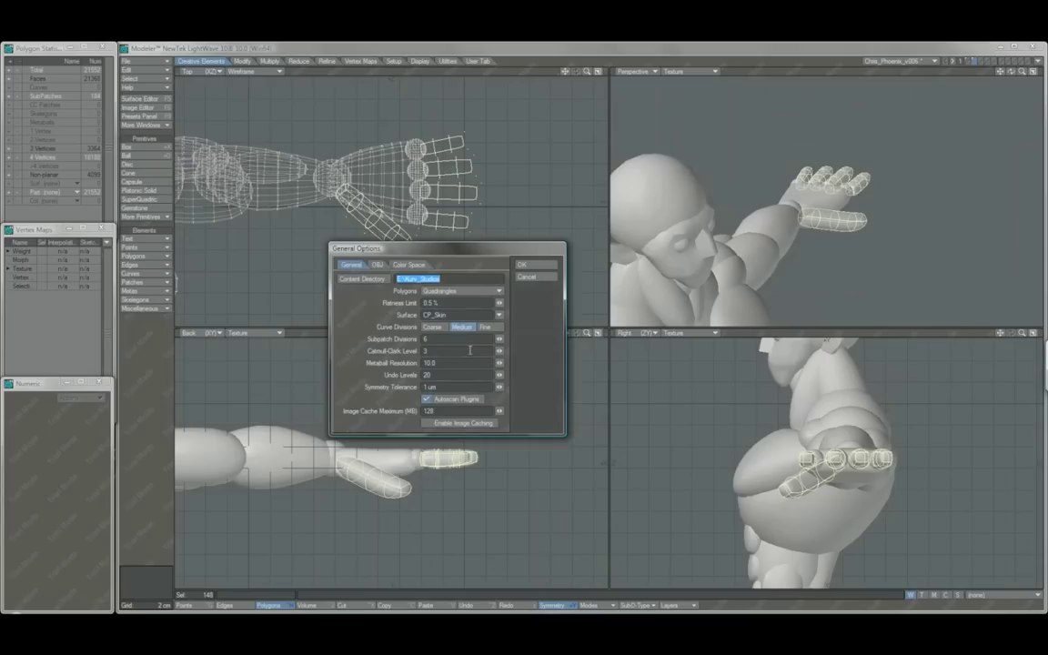
{"action": "left_click", "coordinate": [427, 339]}
{"action": "type", "text": "3"}
{"action": "key", "text": "Tab"}
{"action": "left_click", "coordinate": [536, 266]}
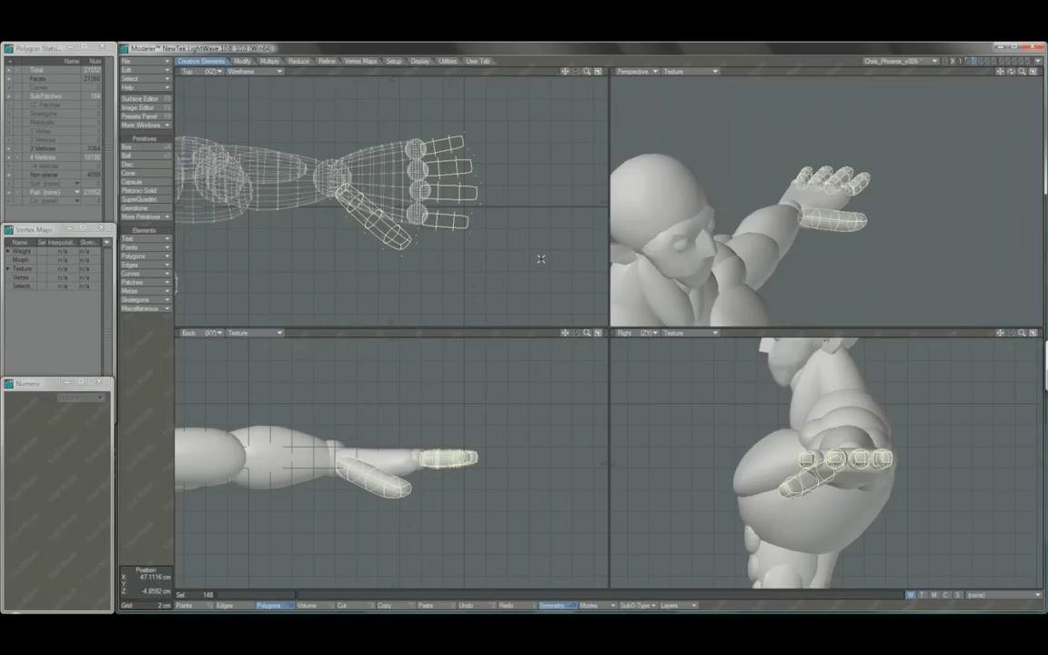
{"action": "key", "text": "ctrl+d"}
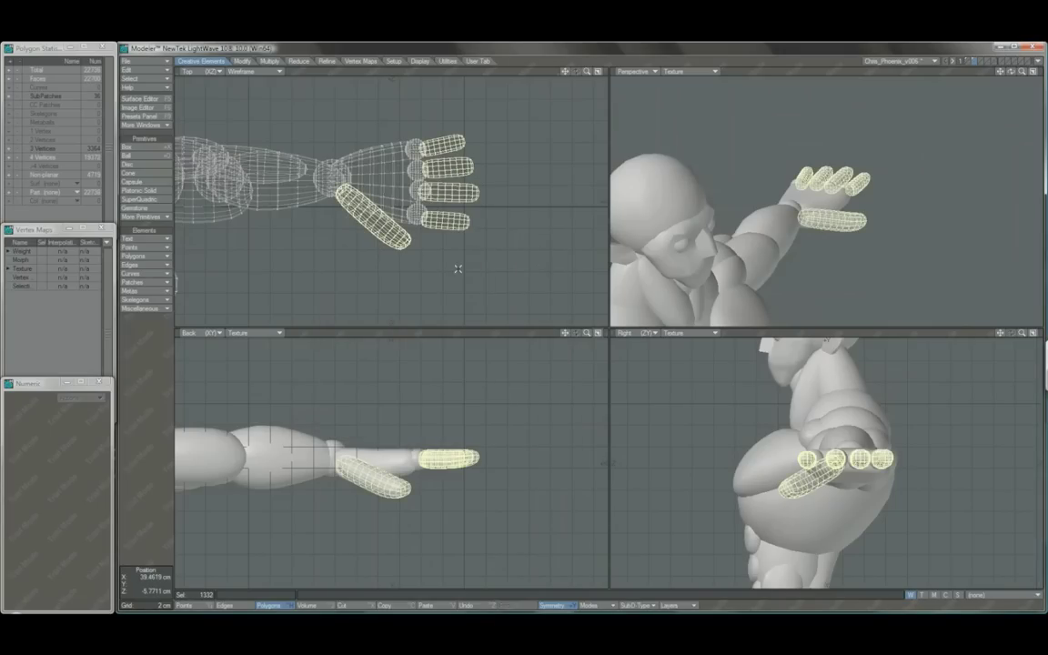
Check the Subpatch Divisions setting in the General Options and deselect the frozen fingers and thumb
{"action": "key", "text": "o"}
{"action": "double_click", "coordinate": [438, 338]}
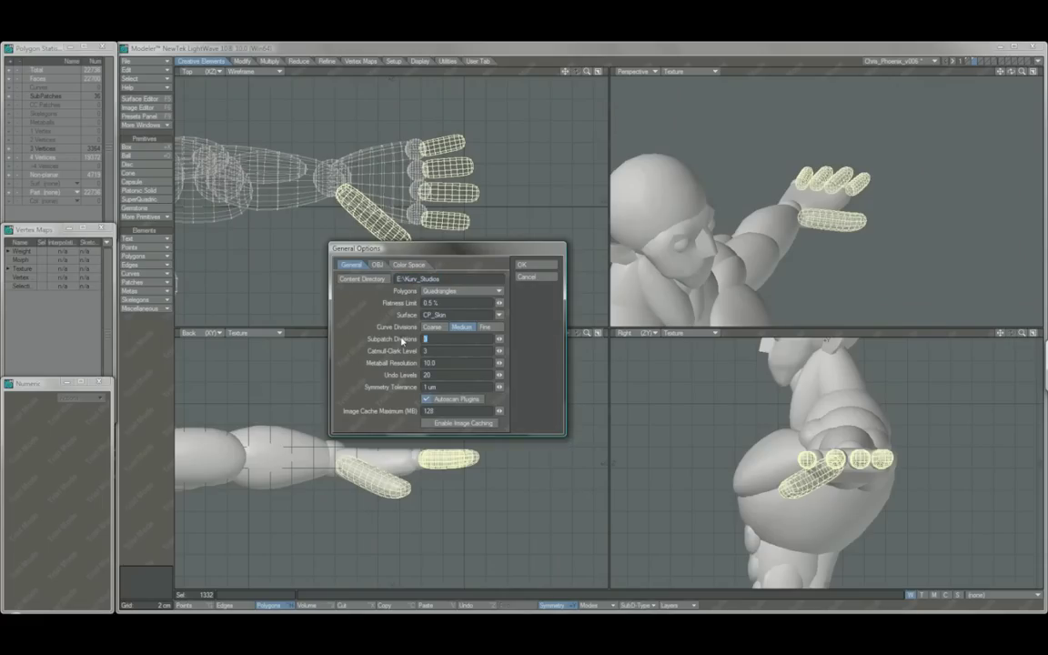
{"action": "key", "text": "Return"}
{"action": "left_click", "coordinate": [538, 278]}
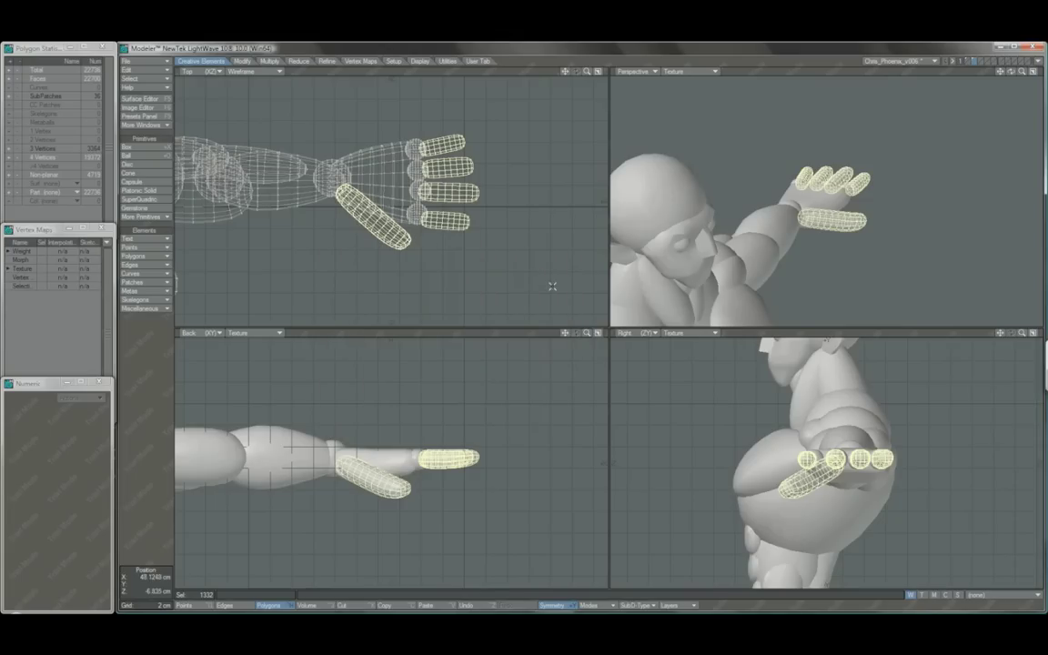
{"action": "key", "text": "/"}
{"action": "left_click_drag", "start_coordinate": [879, 224], "coordinate": [818, 226], "text": "alt"}
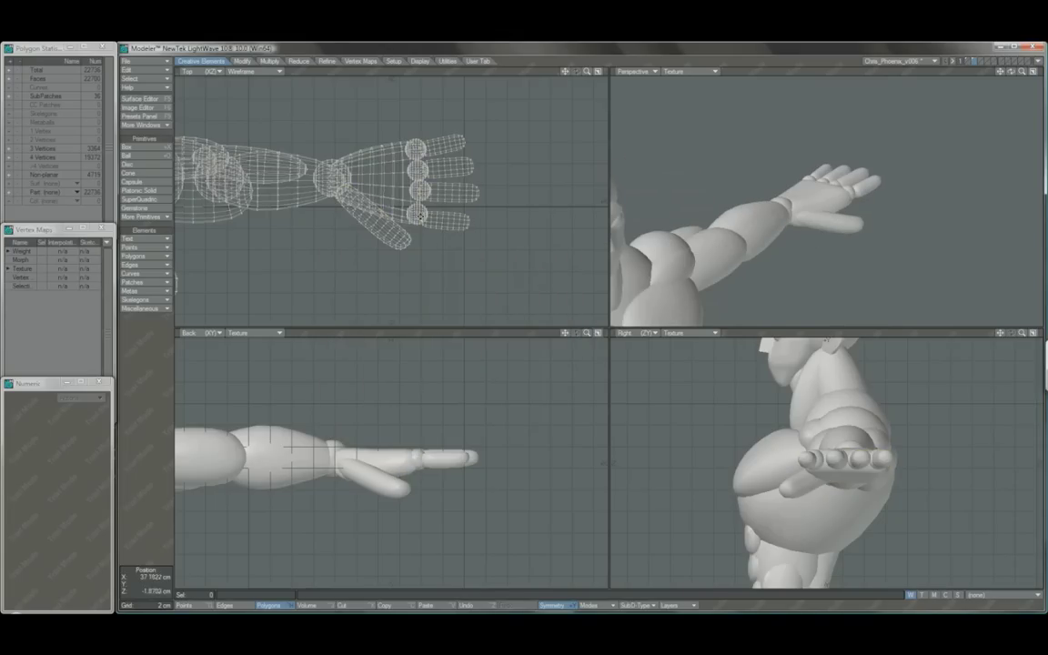
Select all remaining subpatches on the abdomen, freeze them into polygons, and clear the selection
{"action": "left_click_drag", "start_coordinate": [465, 193], "coordinate": [432, 234], "text": "alt"}
{"action": "key", "text": "a"}
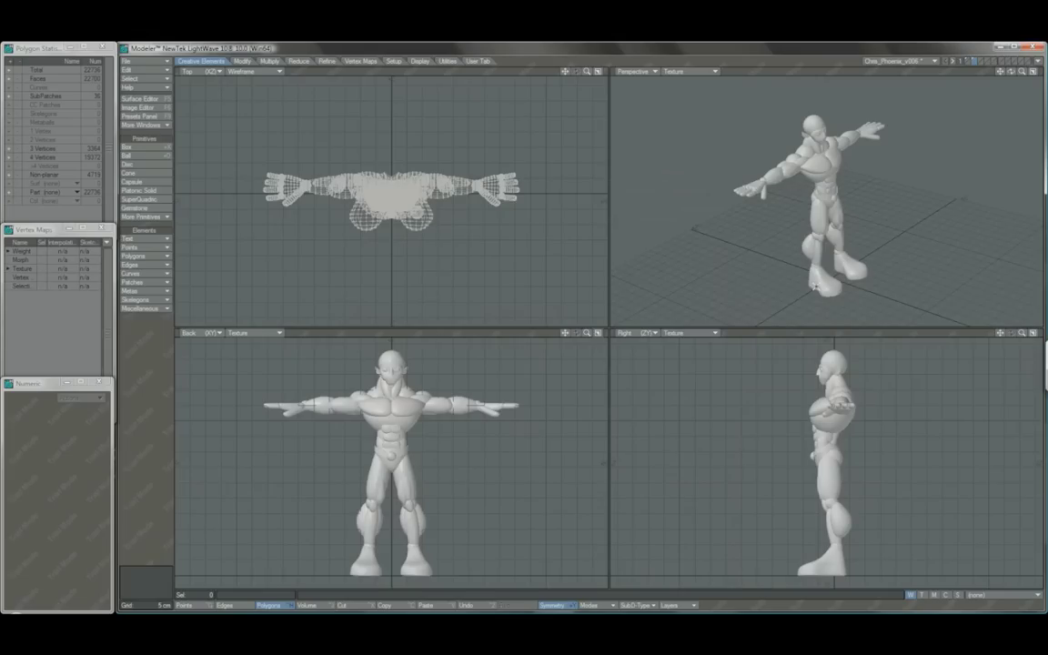
{"action": "left_click_drag", "start_coordinate": [783, 245], "coordinate": [806, 219], "text": "alt"}
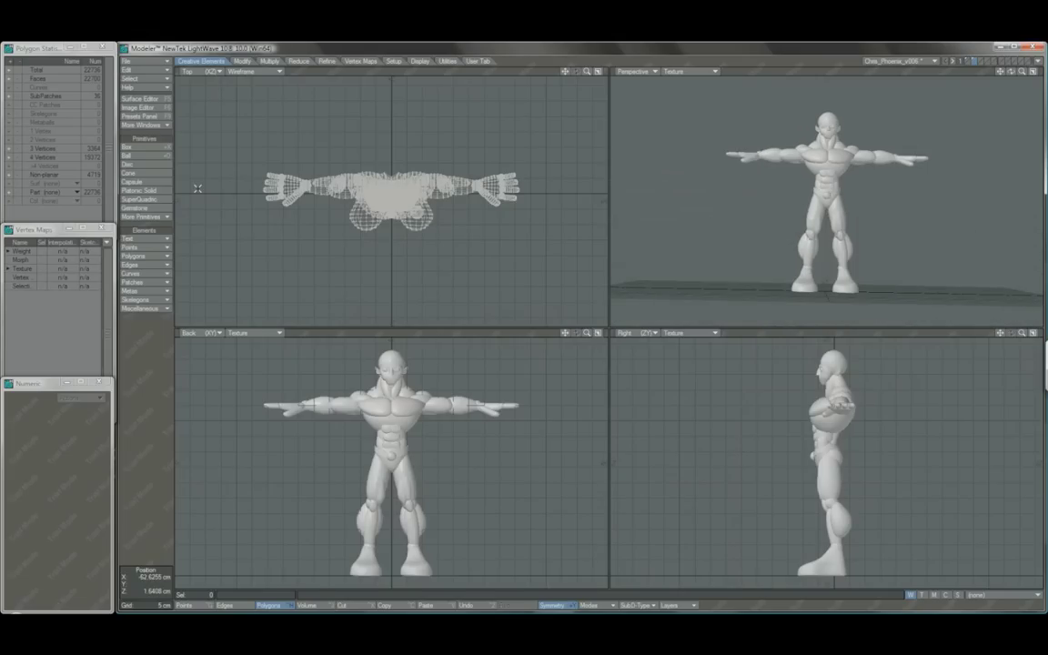
{"action": "left_click", "coordinate": [9, 96]}
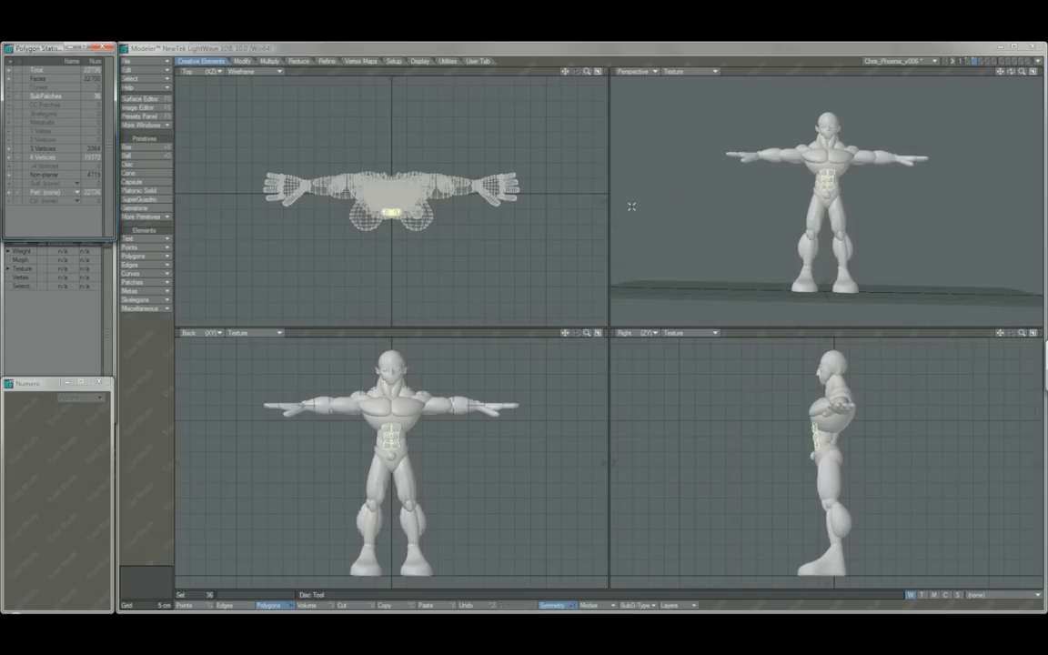
{"action": "key", "text": "shift+a"}
{"action": "left_click_drag", "start_coordinate": [801, 190], "coordinate": [829, 193], "text": "alt"}
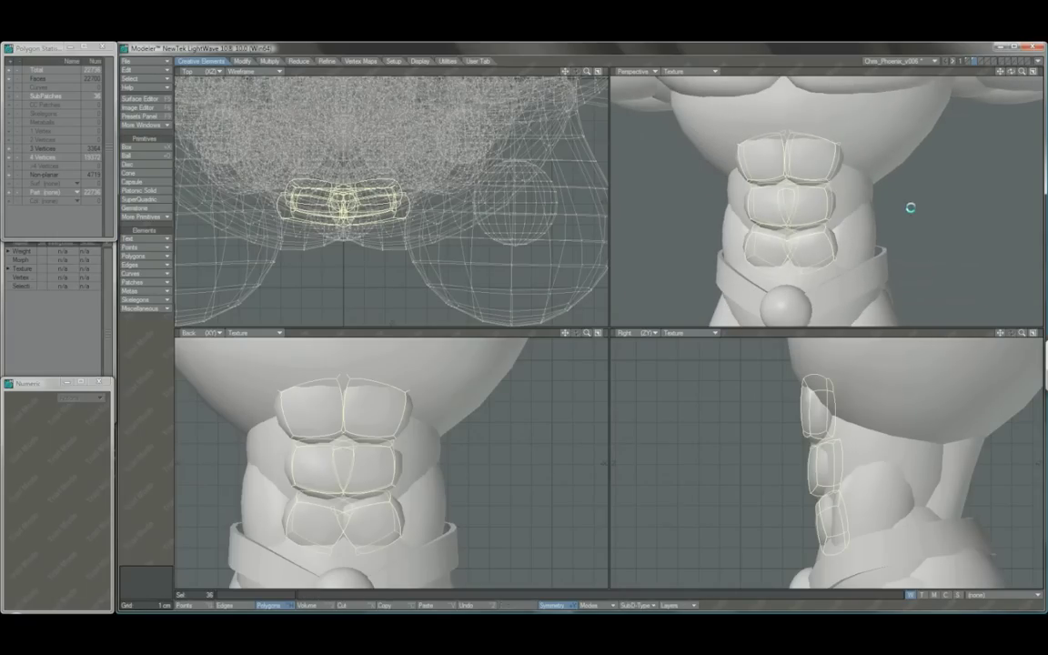
{"action": "key", "text": "ctrl+d"}
{"action": "left_click", "coordinate": [148, 411]}
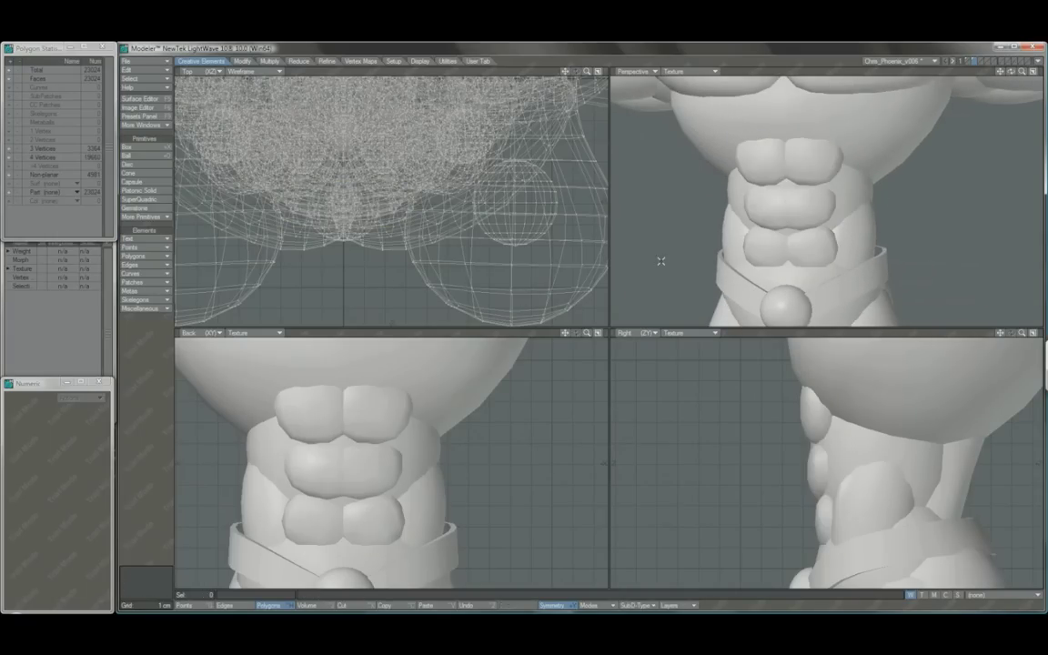
Save the model with the whole figure fitted in the views
{"action": "key", "text": "a"}
{"action": "left_click_drag", "start_coordinate": [835, 193], "coordinate": [806, 200], "text": "alt"}
{"action": "key", "text": "s"}
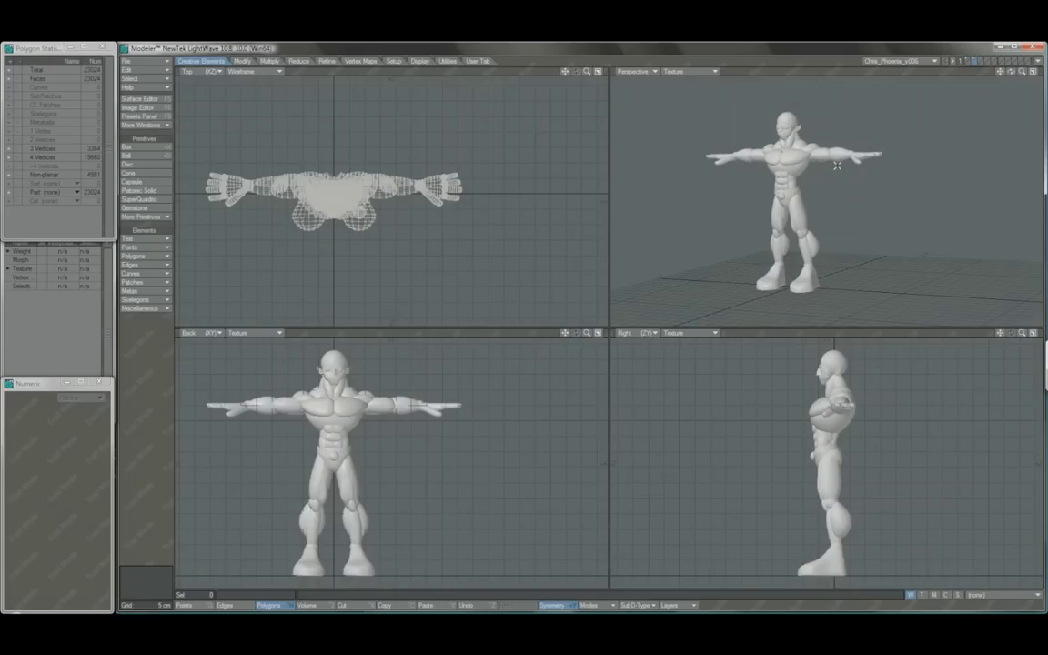
Examine the model's torso and arm, and compare the chest muscle lines in the front and side reference images
{"action": "left_click_drag", "start_coordinate": [800, 157], "coordinate": [829, 199], "text": "alt"}
{"action": "scroll", "coordinate": [854, 151], "scroll_direction": "up", "scroll_amount": 6}
{"action": "left_click_drag", "start_coordinate": [520, 200], "coordinate": [490, 224], "text": "alt+shift"}
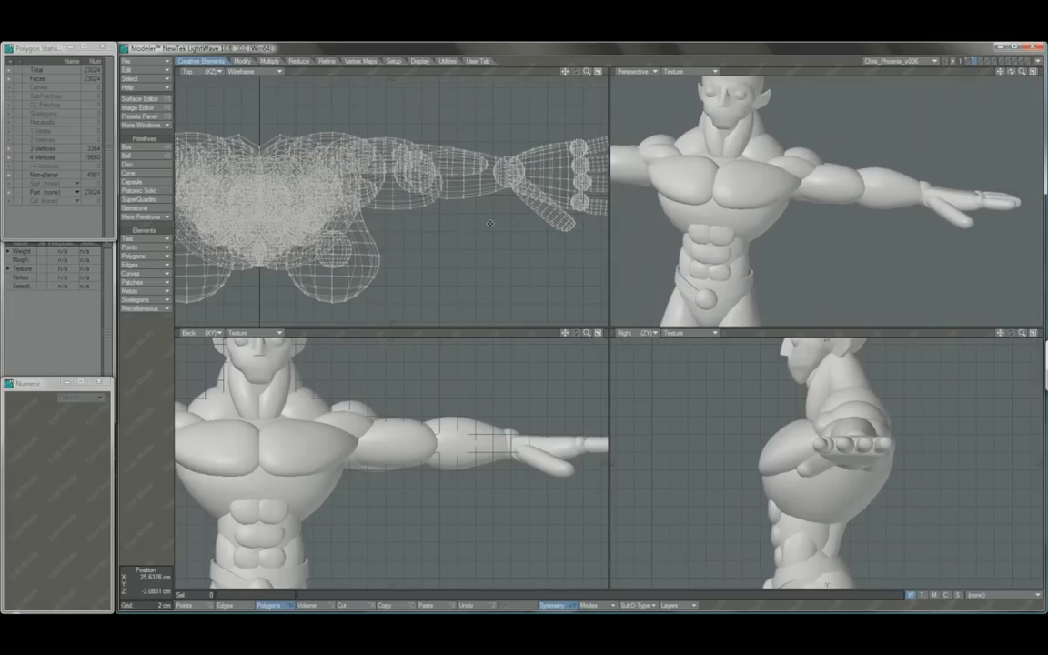
{"action": "left_click_drag", "start_coordinate": [768, 250], "coordinate": [837, 222], "text": "alt"}
{"action": "left_click_drag", "start_coordinate": [755, 210], "coordinate": [848, 183], "text": "alt"}
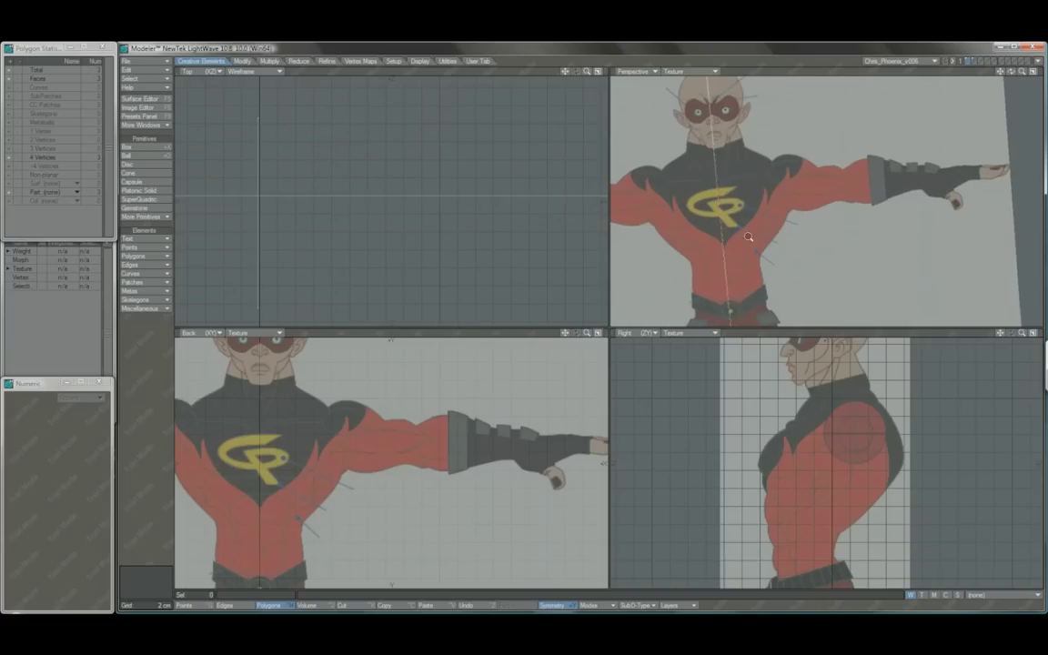
{"action": "scroll", "coordinate": [820, 237], "scroll_direction": "up", "scroll_amount": 5}
{"action": "left_click_drag", "start_coordinate": [820, 237], "coordinate": [775, 222], "text": "ctrl+alt"}
{"action": "left_click_drag", "start_coordinate": [775, 222], "coordinate": [896, 200], "text": "alt+shift"}
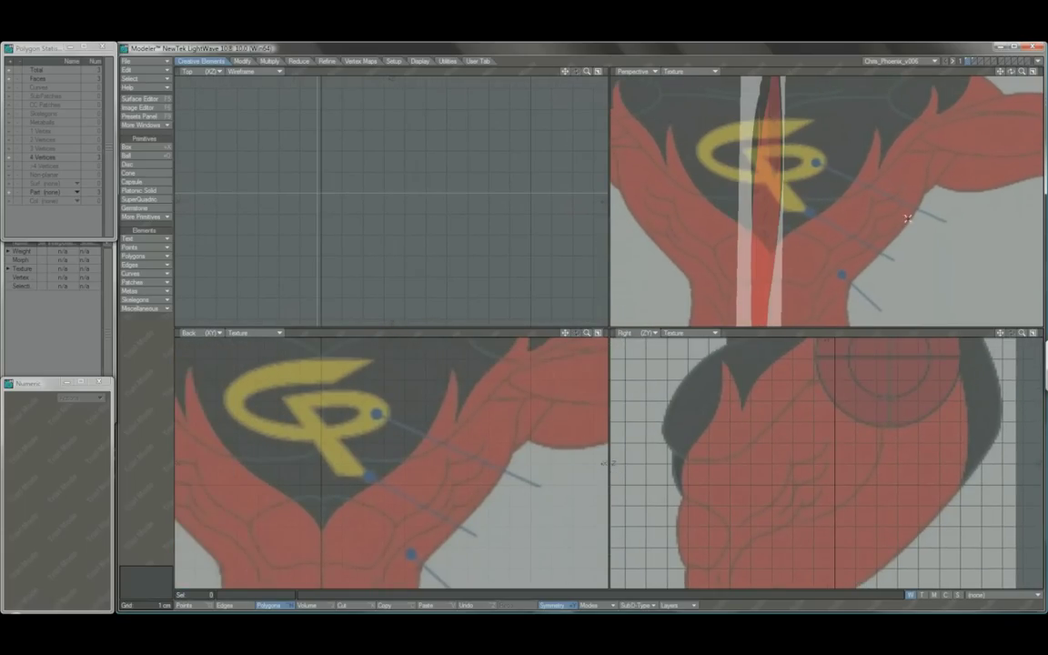
{"action": "left_click_drag", "start_coordinate": [876, 240], "coordinate": [835, 211], "text": "alt+shift"}
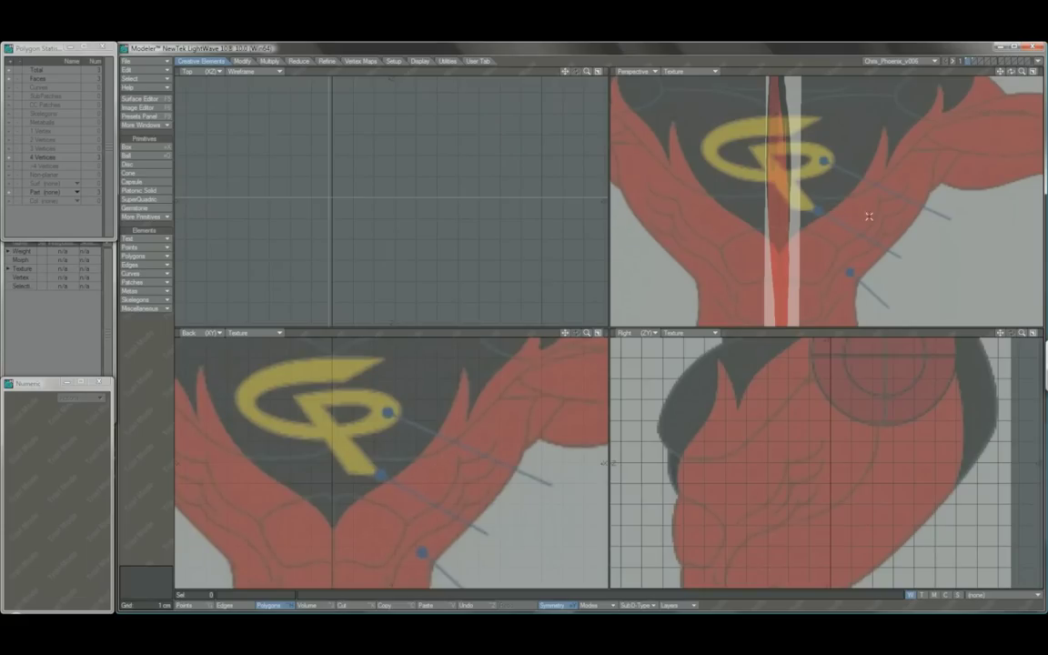
{"action": "scroll", "coordinate": [822, 213], "scroll_direction": "down", "scroll_amount": 5}
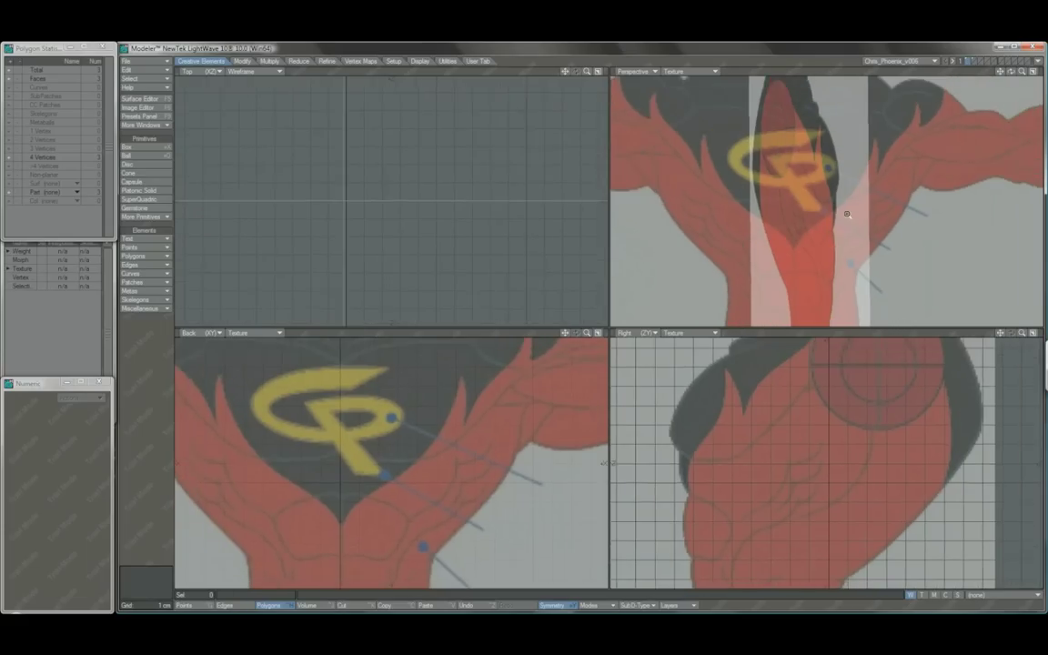
{"action": "scroll", "coordinate": [852, 209], "scroll_direction": "down", "scroll_amount": 3}
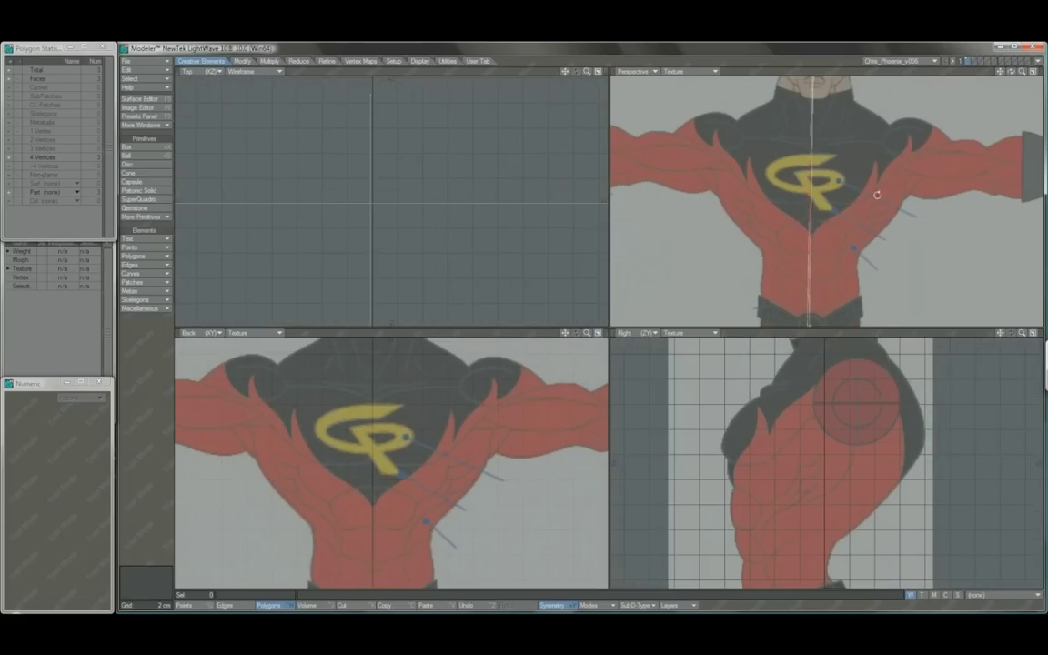
{"action": "scroll", "coordinate": [871, 202], "scroll_direction": "up", "scroll_amount": 3}
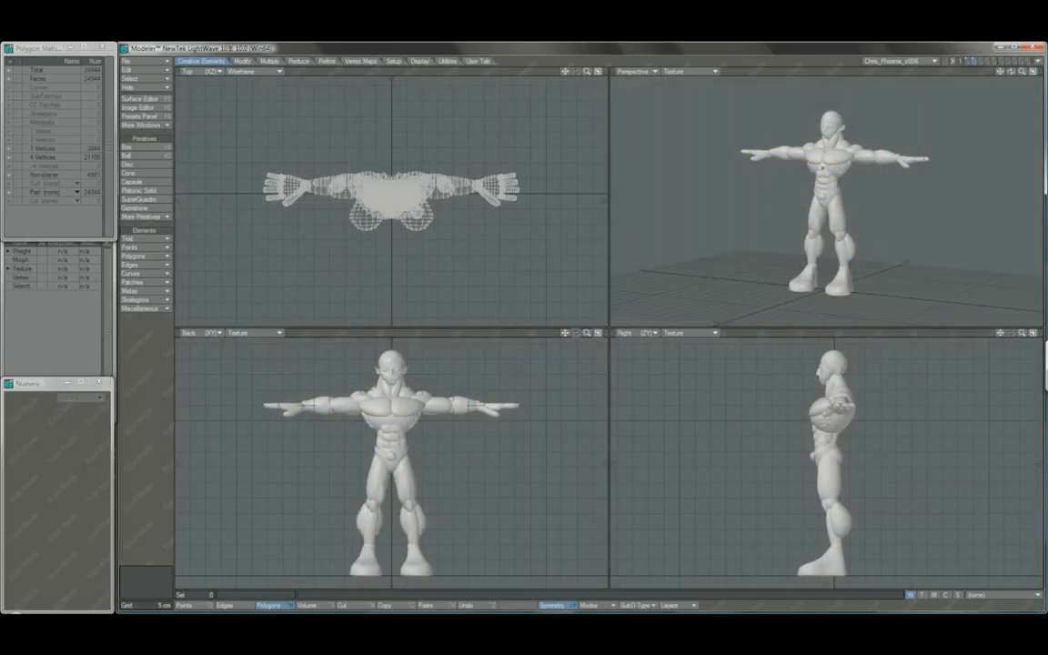
Examine the model's upper body and compare it with the torso on the reference image layer
{"action": "scroll", "coordinate": [823, 166], "scroll_direction": "up", "scroll_amount": 4}
{"action": "left_click_drag", "start_coordinate": [822, 167], "coordinate": [836, 202], "text": "alt"}
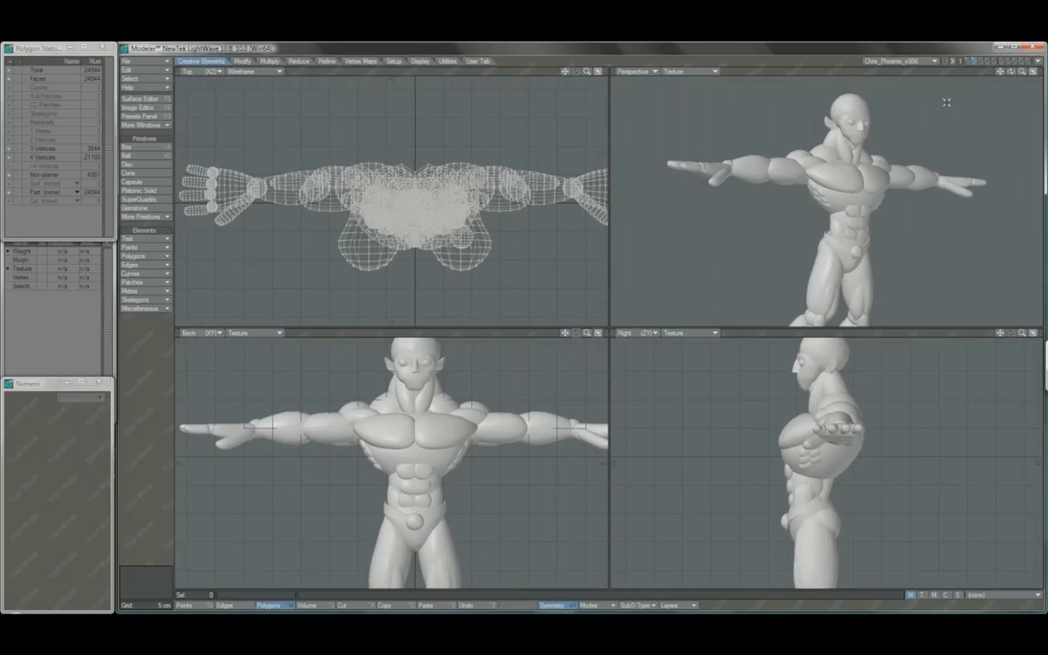
{"action": "key", "text": "1"}
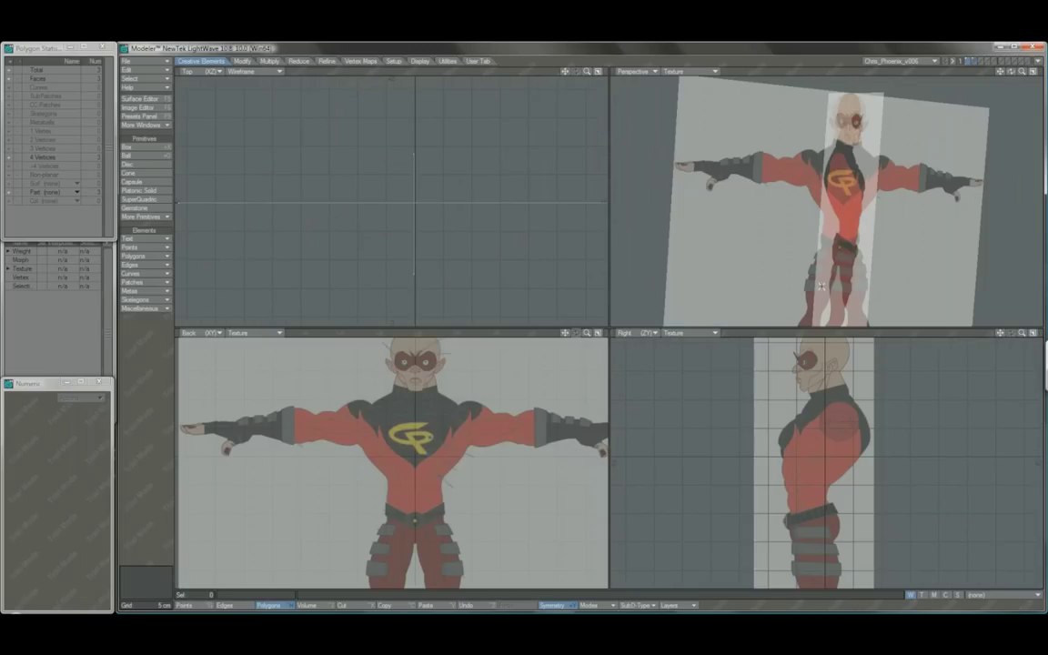
{"action": "left_click_drag", "start_coordinate": [889, 241], "coordinate": [866, 236], "text": "alt+shift"}
{"action": "left_click_drag", "start_coordinate": [866, 236], "coordinate": [903, 201], "text": "alt"}
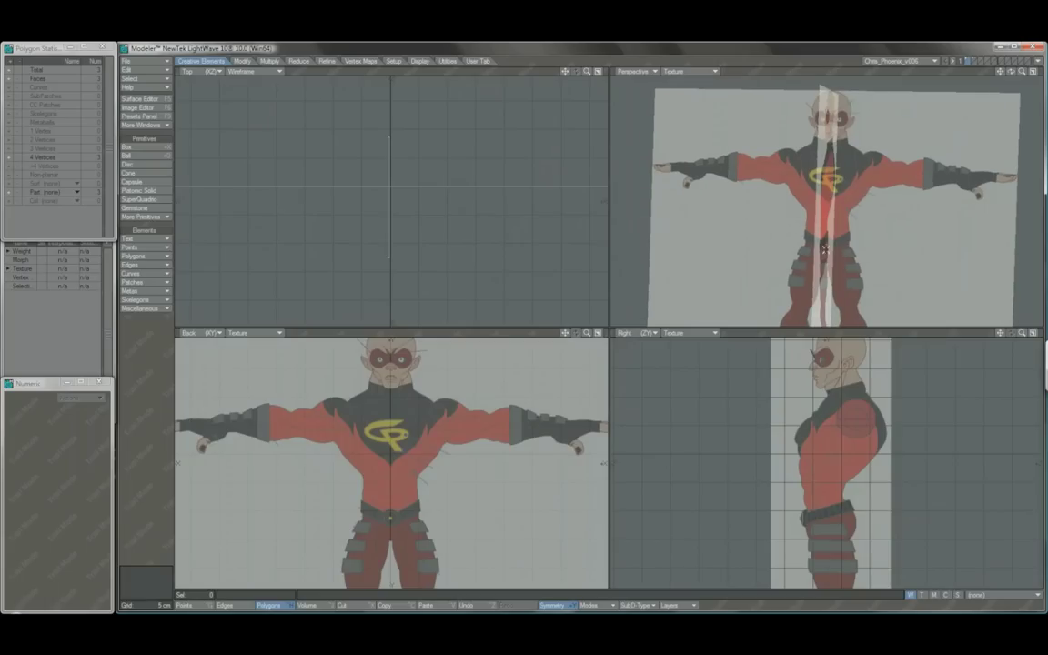
{"action": "mouse_move", "coordinate": [444, 483]}
{"action": "left_mouse_down", "text": "alt"}
{"action": "mouse_move", "coordinate": [406, 472]}
{"action": "mouse_move", "coordinate": [410, 439]}
{"action": "mouse_move", "coordinate": [389, 453]}
{"action": "mouse_move", "coordinate": [396, 436]}
{"action": "mouse_move", "coordinate": [430, 482]}
{"action": "left_mouse_up", "text": "alt"}
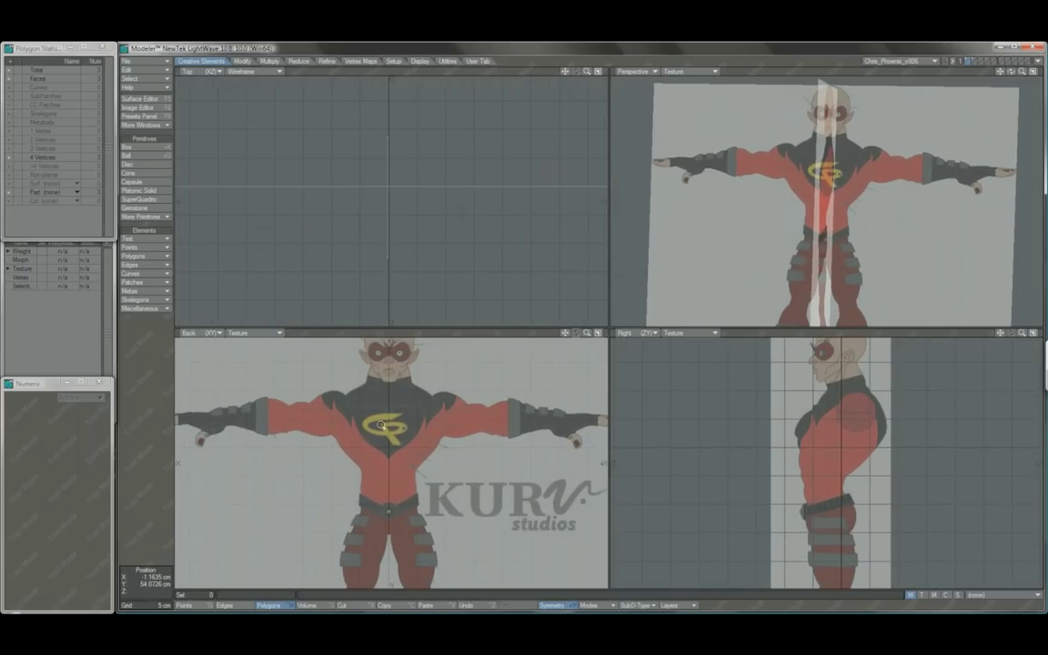
{"action": "left_click_drag", "start_coordinate": [381, 425], "coordinate": [391, 463], "text": "ctrl+alt"}
{"action": "left_click_drag", "start_coordinate": [205, 465], "coordinate": [216, 441], "text": "alt"}
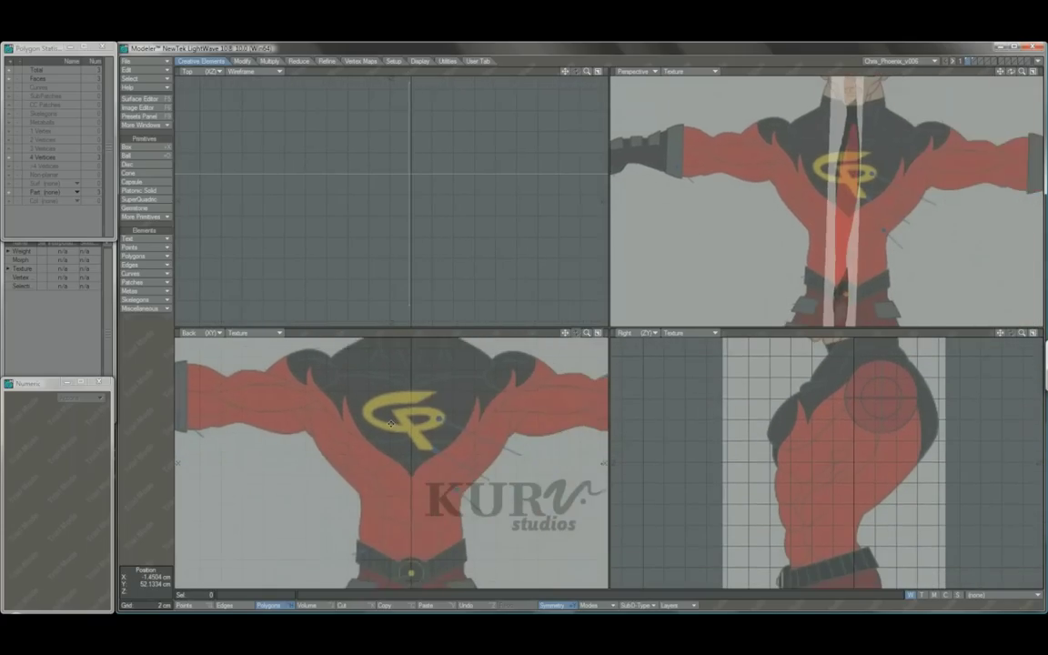
Examine the belt, legs and masked face of the character in the front and side reference images
{"action": "left_click_drag", "start_coordinate": [427, 564], "coordinate": [388, 465], "text": "alt"}
{"action": "left_click_drag", "start_coordinate": [421, 524], "coordinate": [415, 547], "text": "alt+shift"}
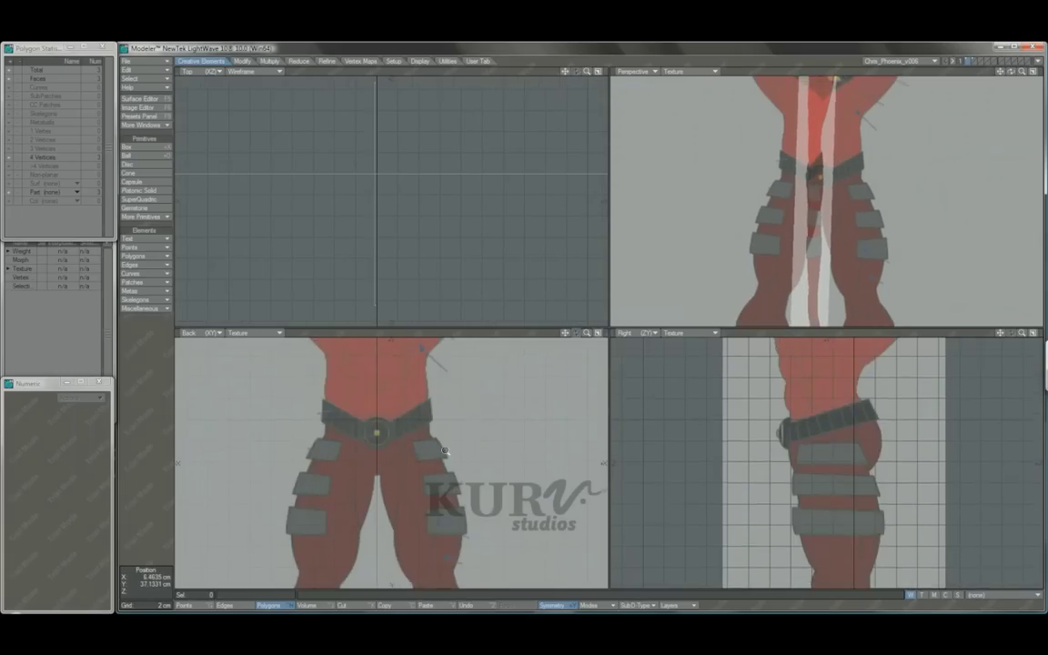
{"action": "left_click_drag", "start_coordinate": [432, 449], "coordinate": [472, 478], "text": "ctrl+alt"}
{"action": "left_click_drag", "start_coordinate": [400, 421], "coordinate": [415, 449], "text": "alt+shift"}
{"action": "left_click_drag", "start_coordinate": [516, 460], "coordinate": [543, 455], "text": "alt"}
{"action": "left_click_drag", "start_coordinate": [543, 455], "coordinate": [450, 498], "text": "ctrl+alt"}
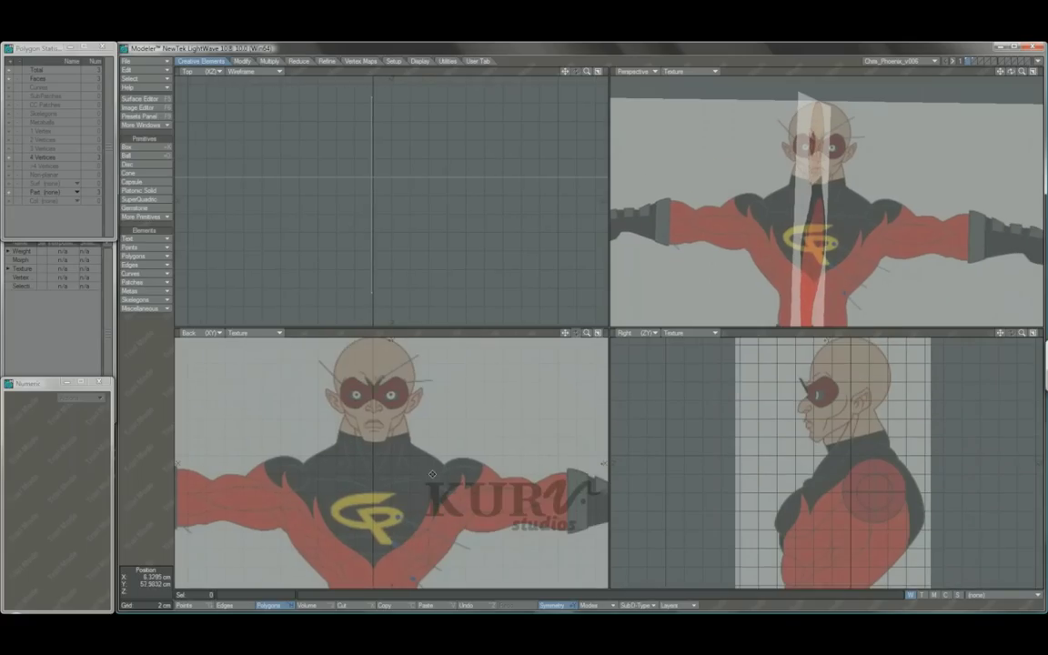
{"action": "left_click_drag", "start_coordinate": [367, 389], "coordinate": [435, 399], "text": "ctrl+alt"}
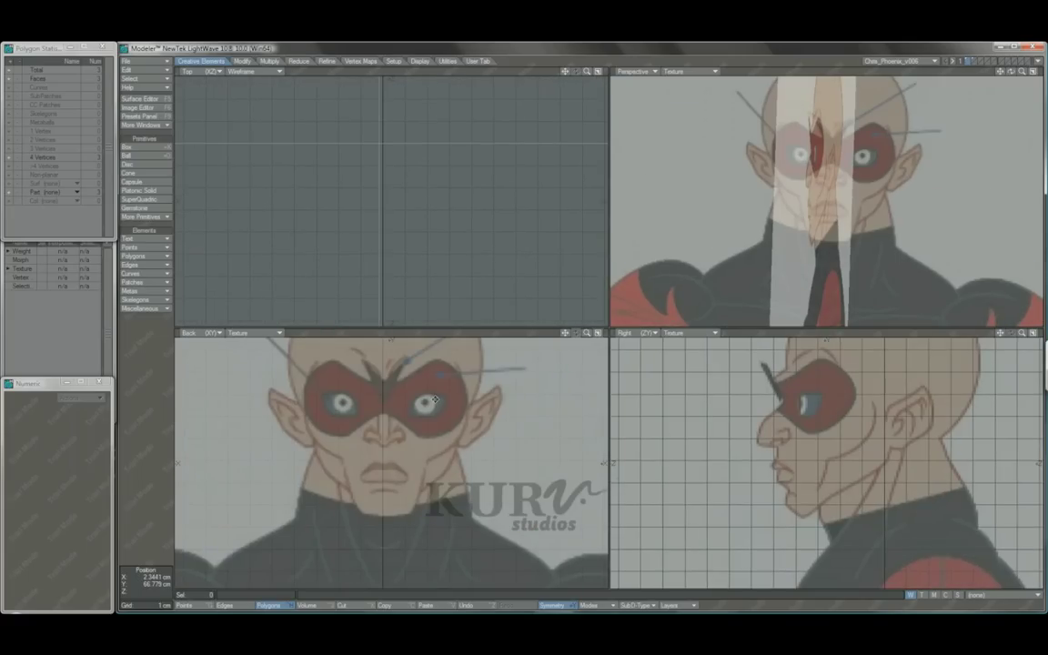
{"action": "left_click_drag", "start_coordinate": [426, 443], "coordinate": [366, 446], "text": "alt"}
{"action": "key", "text": "a"}
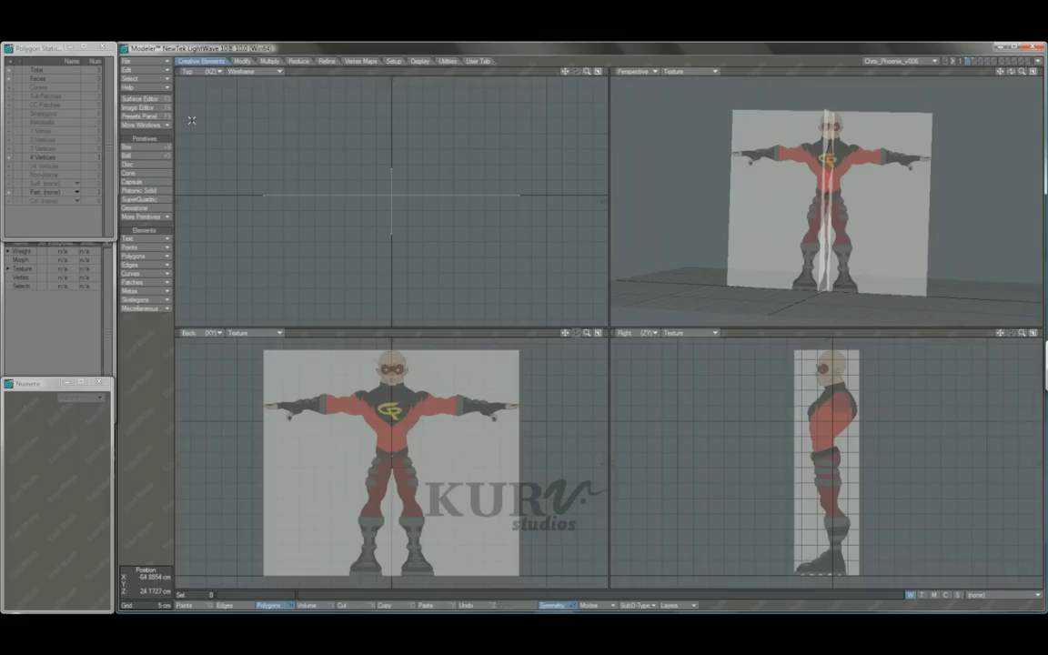
View the CP_SIDE_ortho.jpg reference image from the Image Editor, and close the image and the editor
{"action": "key", "text": "F6"}
{"action": "double_click", "coordinate": [561, 224]}
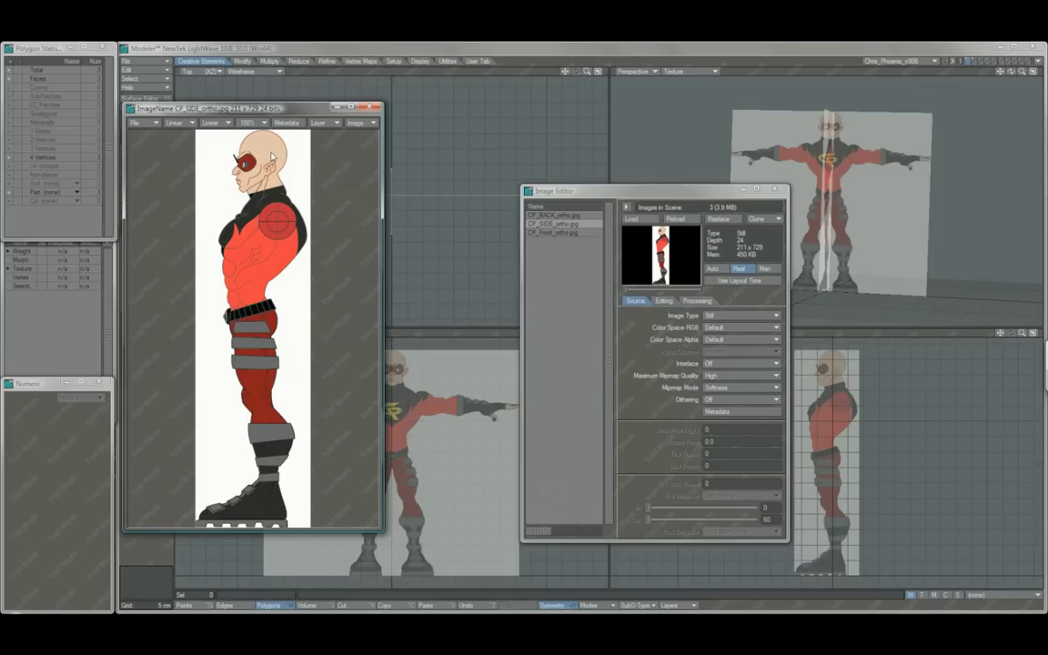
{"action": "left_click", "coordinate": [375, 108]}
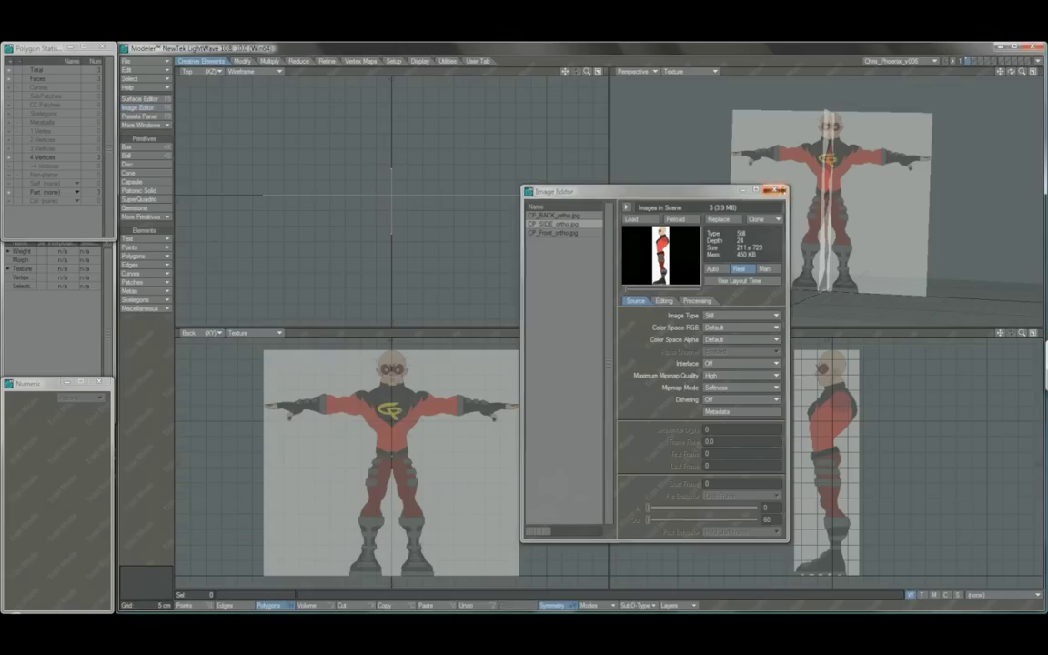
{"action": "left_click", "coordinate": [775, 191]}
Examine how the head and shoulders line up between the intersecting front and side reference images
{"action": "scroll", "coordinate": [821, 181], "scroll_direction": "up", "scroll_amount": 5}
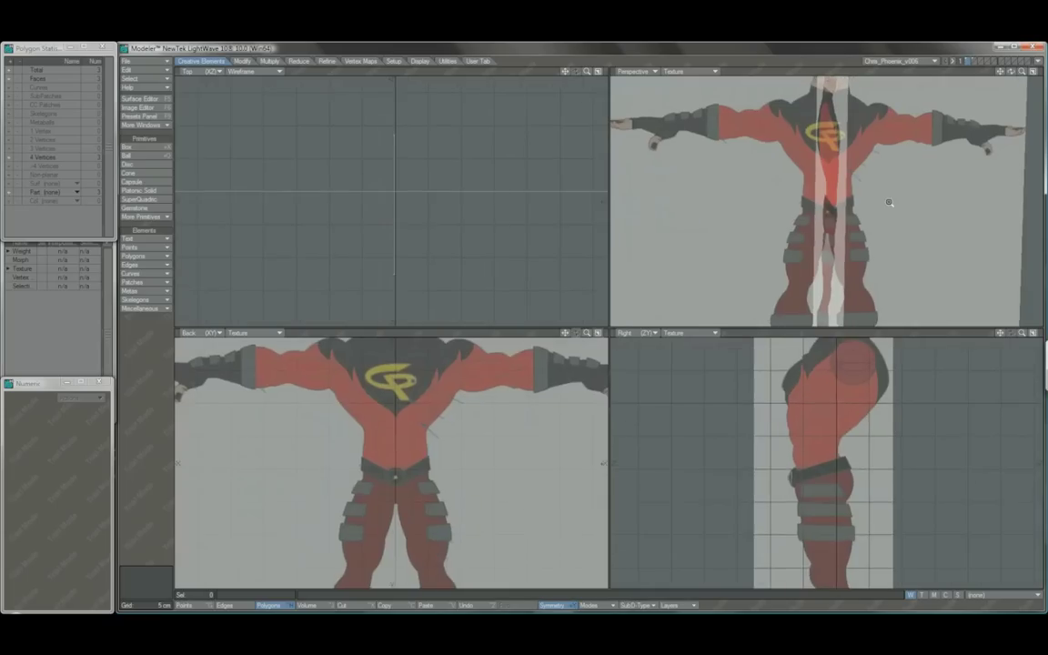
{"action": "left_click_drag", "start_coordinate": [867, 216], "coordinate": [765, 213], "text": "alt+shift"}
{"action": "scroll", "coordinate": [856, 194], "scroll_direction": "up", "scroll_amount": 3}
{"action": "scroll", "coordinate": [813, 255], "scroll_direction": "up", "scroll_amount": 1}
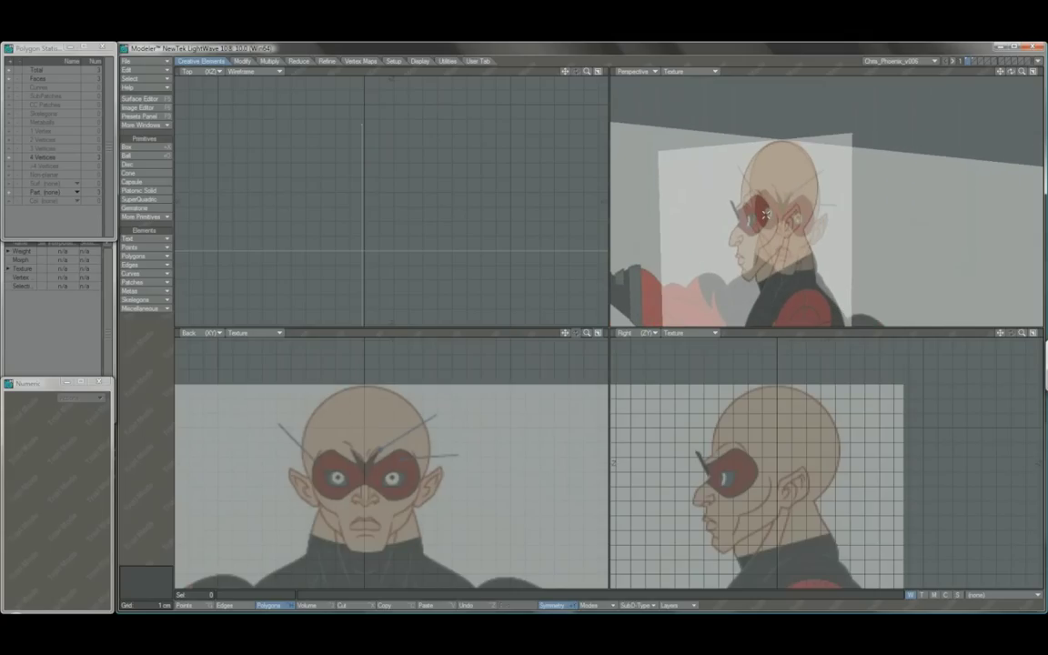
{"action": "left_click_drag", "start_coordinate": [839, 263], "coordinate": [833, 222], "text": "alt+shift"}
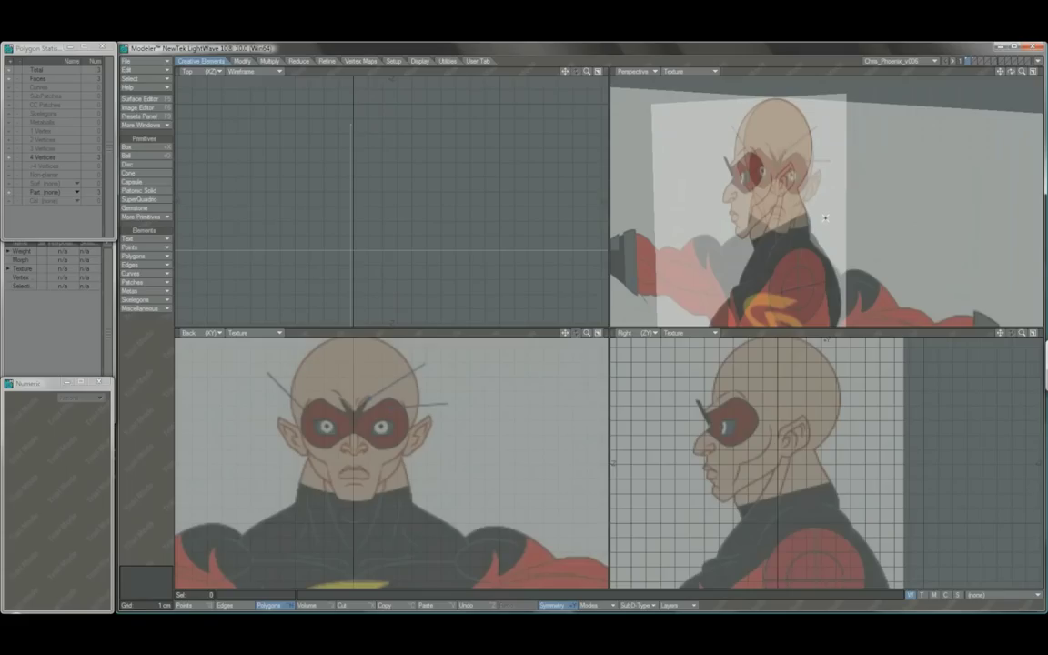
{"action": "left_click_drag", "start_coordinate": [819, 200], "coordinate": [838, 237], "text": "alt+shift"}
{"action": "left_click_drag", "start_coordinate": [682, 196], "coordinate": [841, 195], "text": "alt"}
{"action": "key", "text": "a"}
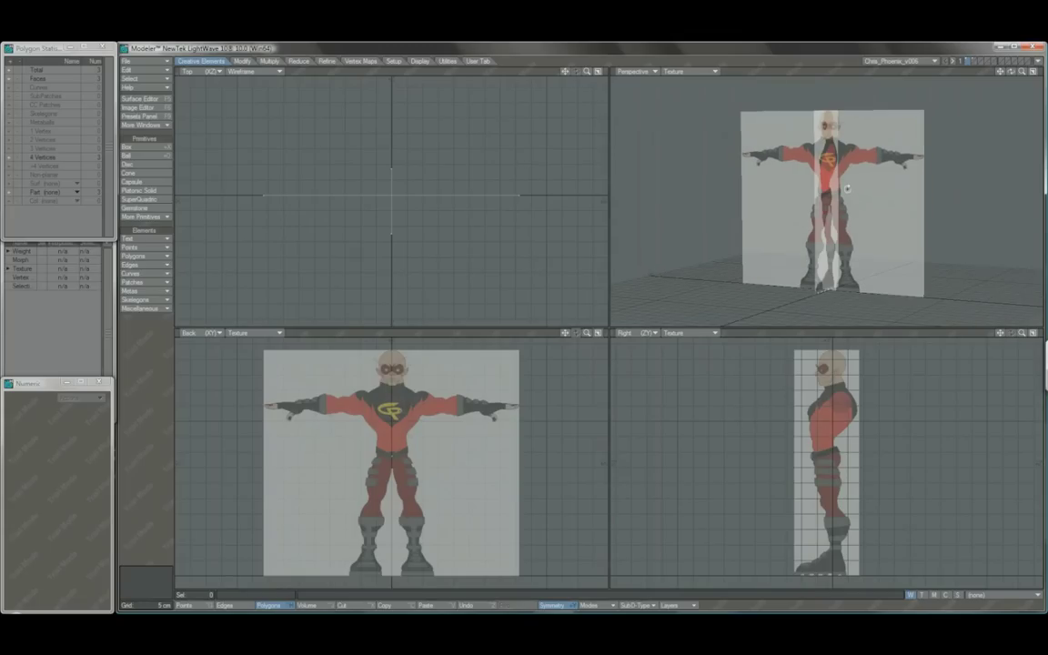
{"action": "scroll", "coordinate": [370, 411], "scroll_direction": "up", "scroll_amount": 4}
{"action": "left_click_drag", "start_coordinate": [452, 388], "coordinate": [379, 534], "text": "alt"}
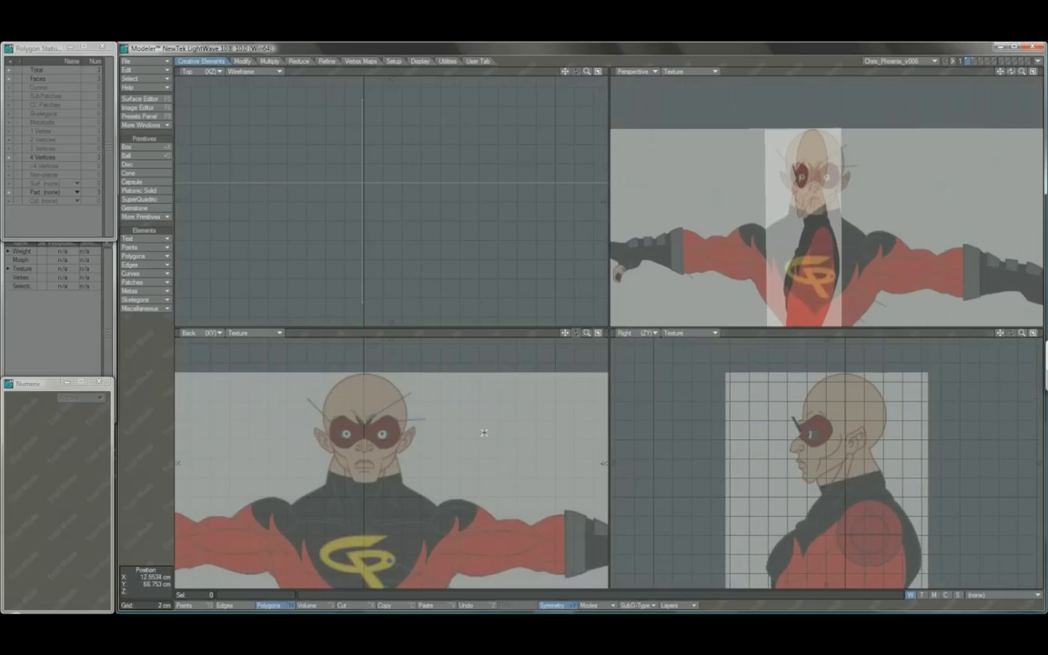
Show the character model layer, select all connected polygons of the cranium sphere, and clear the selection
{"action": "left_click", "coordinate": [971, 61]}
{"action": "left_click", "coordinate": [812, 221]}
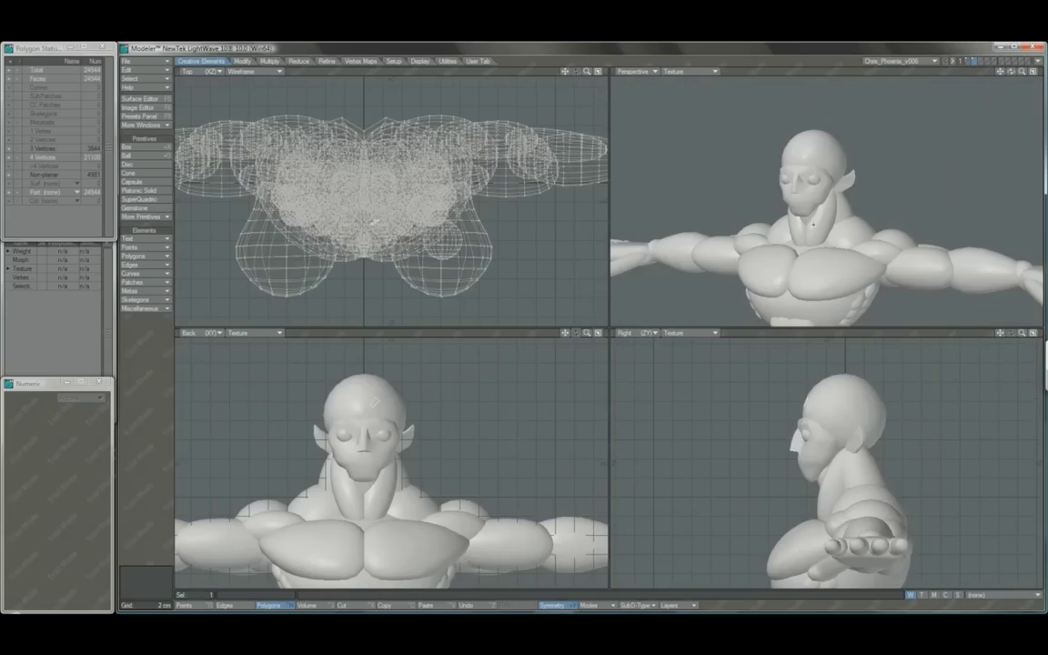
{"action": "key", "text": "]"}
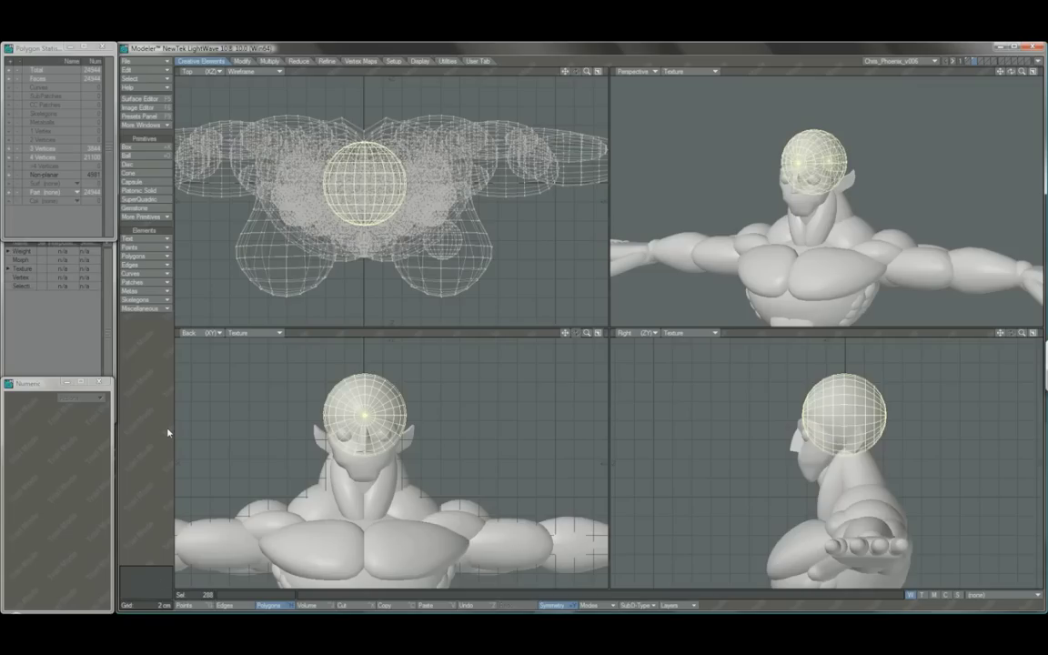
{"action": "key", "text": "Delete"}
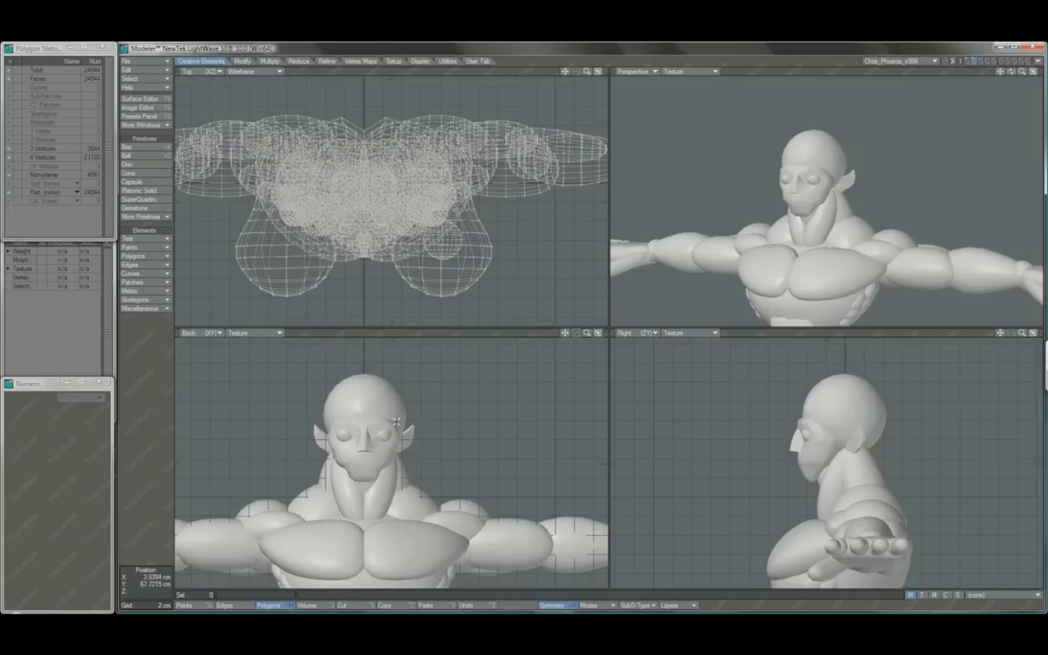
{"action": "left_click_drag", "start_coordinate": [853, 260], "coordinate": [877, 228], "text": "alt"}
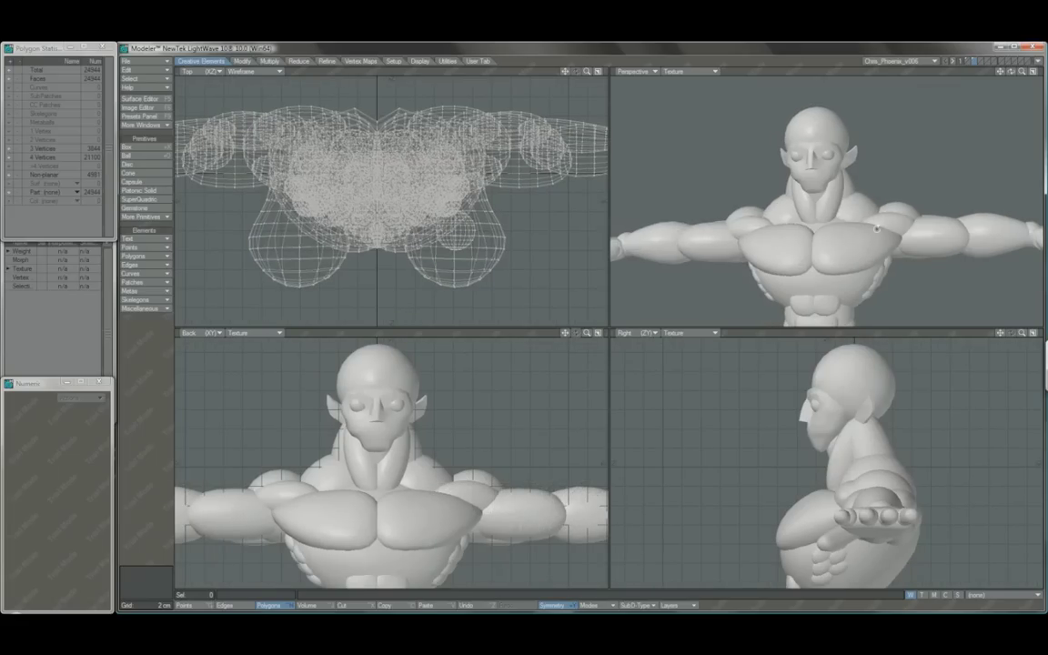